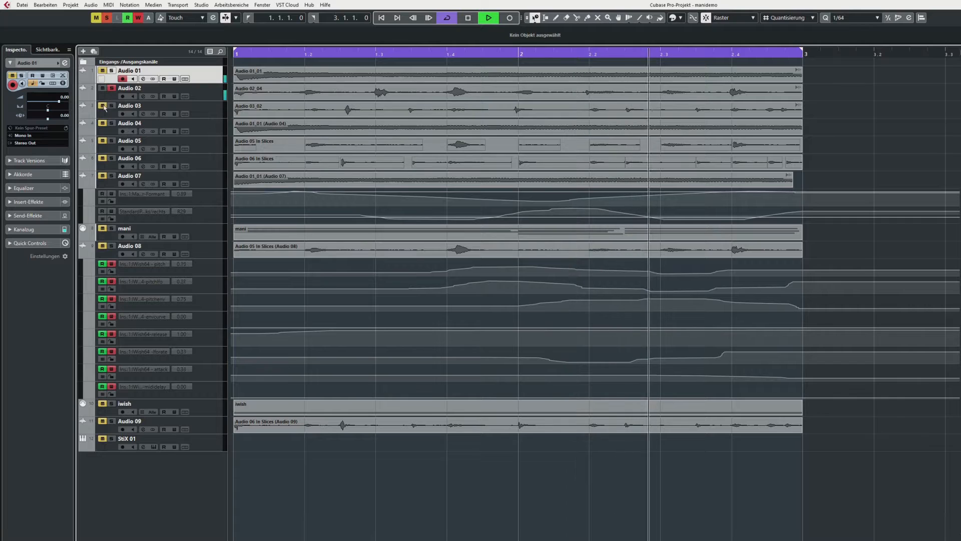
Switch playback from the Audio 02 track to the Audio 03 track by muting and unmuting them
{"action": "left_click", "coordinate": [103, 106]}
{"action": "left_click", "coordinate": [103, 91]}
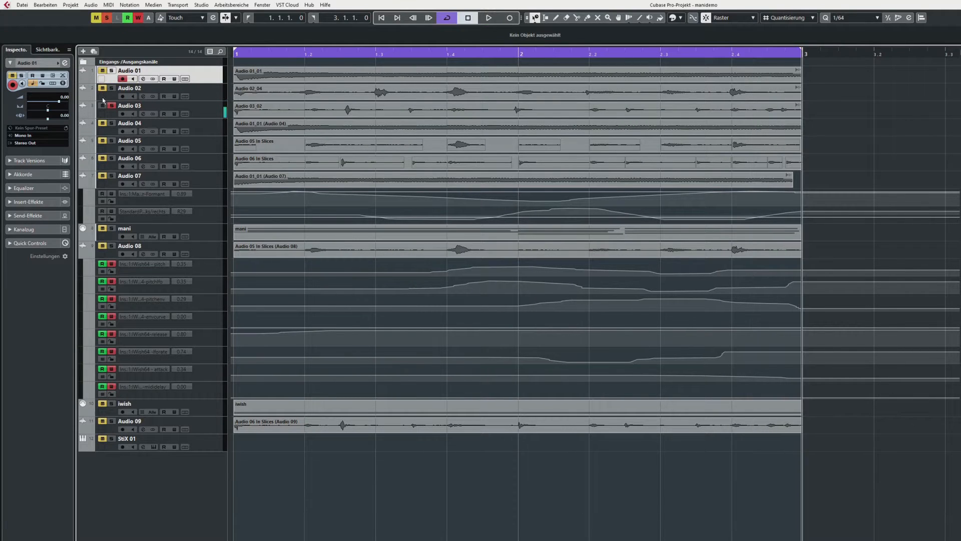
Solo the Audio 05 track, select its sliced event and play it back
{"action": "left_click", "coordinate": [208, 130]}
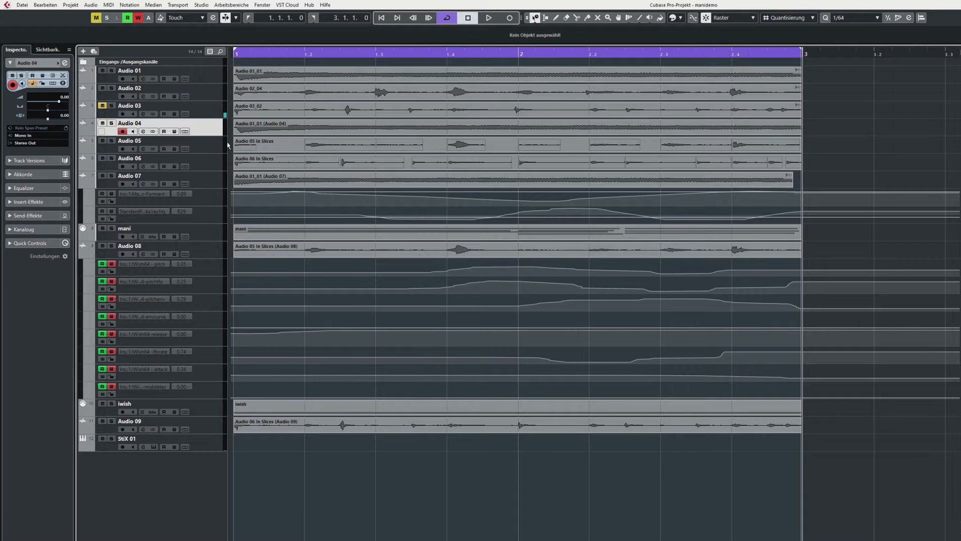
{"action": "left_click", "coordinate": [224, 146]}
{"action": "left_click", "coordinate": [267, 142]}
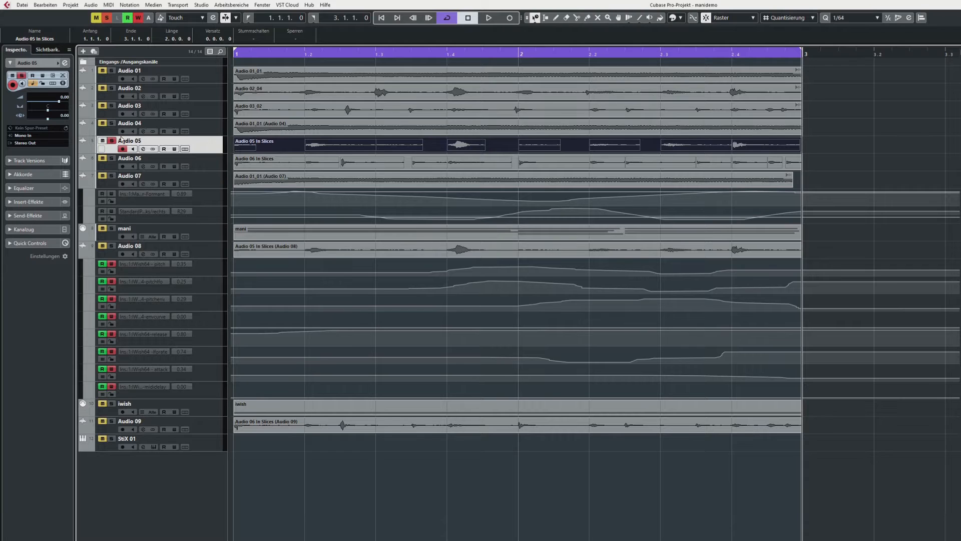
{"action": "key", "text": "space"}
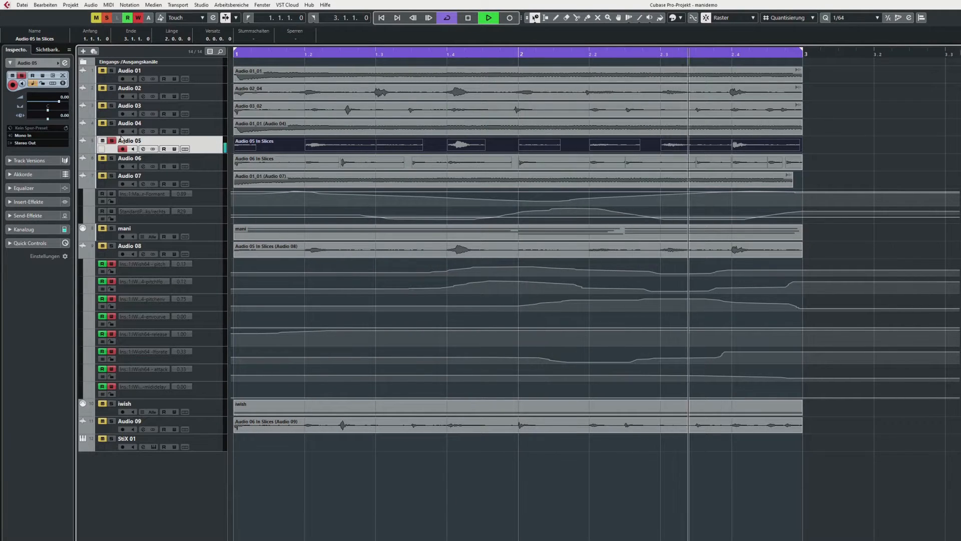
{"action": "key", "text": "space"}
Solo the Audio 07 track and play it from the start of the project
{"action": "left_click", "coordinate": [210, 178]}
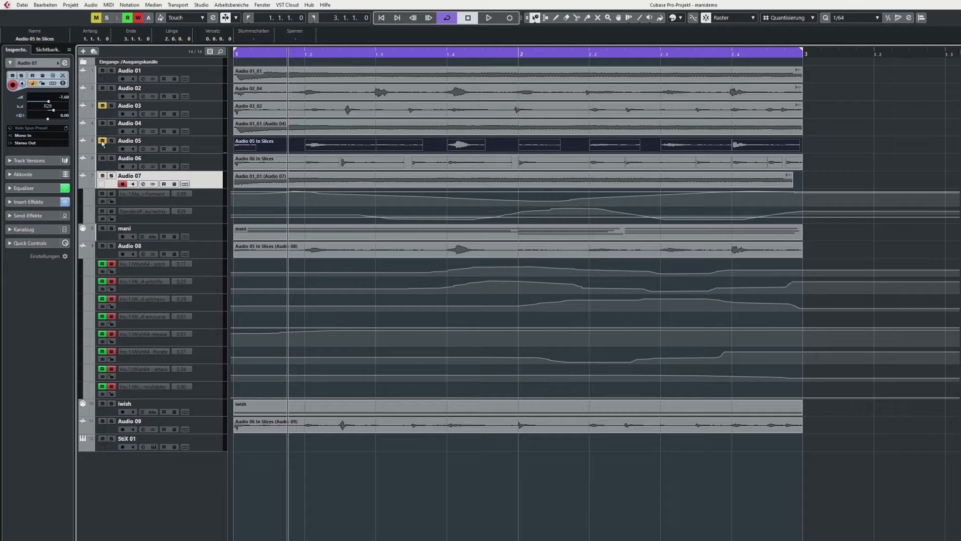
{"action": "key", "text": "KP_Decimal"}
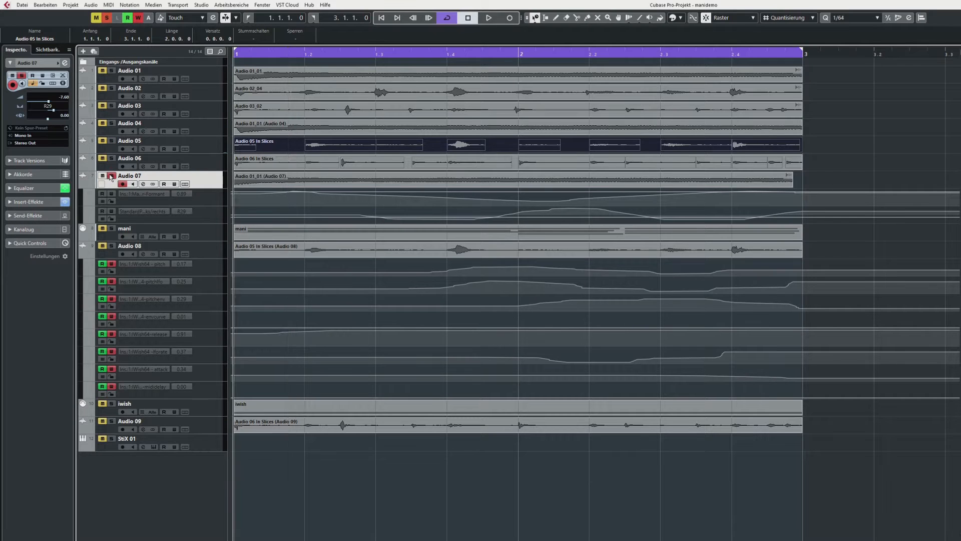
{"action": "key", "text": "space"}
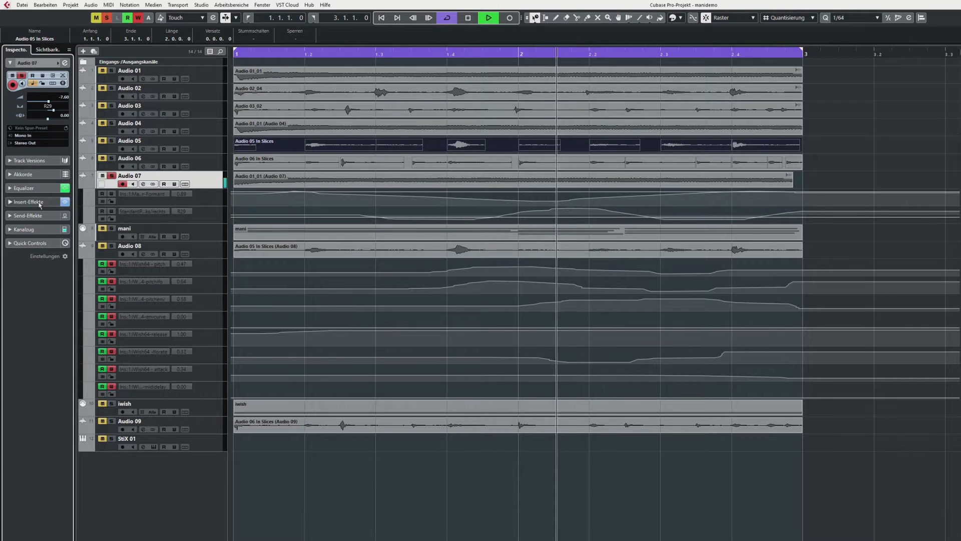
Bypass the Gatekeeper, Compressor and H3000 inserts on Audio 07, then open the Manipulator editor and audition it alone
{"action": "left_click", "coordinate": [35, 202]}
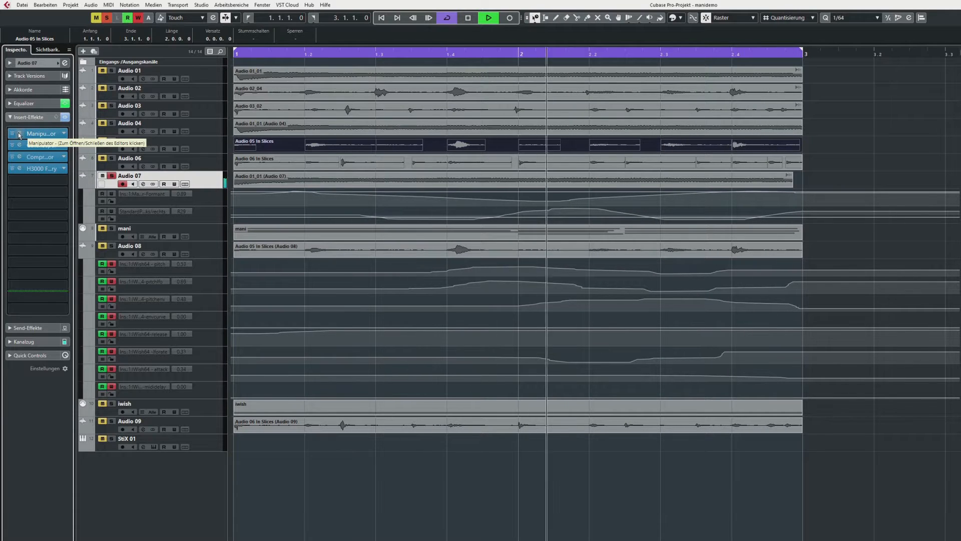
{"action": "key", "text": "space"}
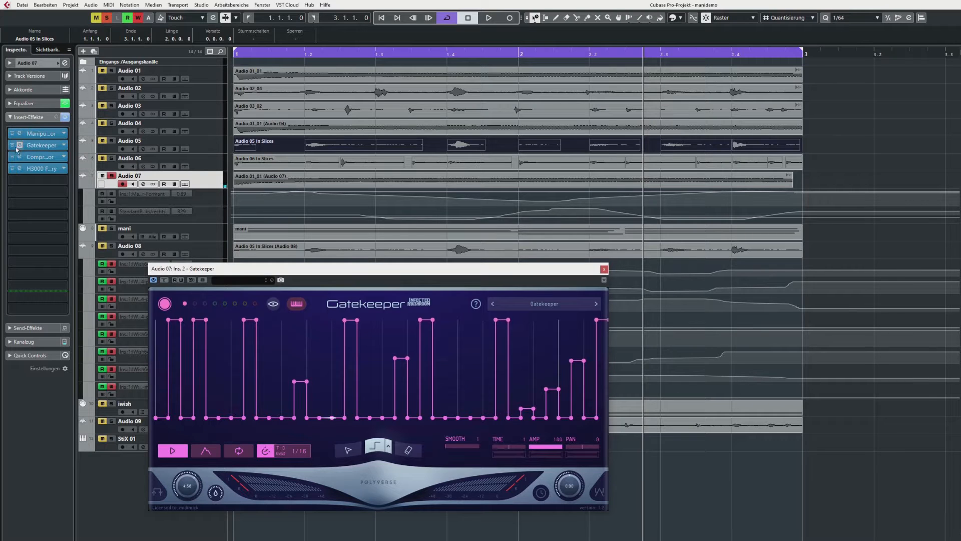
{"action": "left_click", "coordinate": [11, 145]}
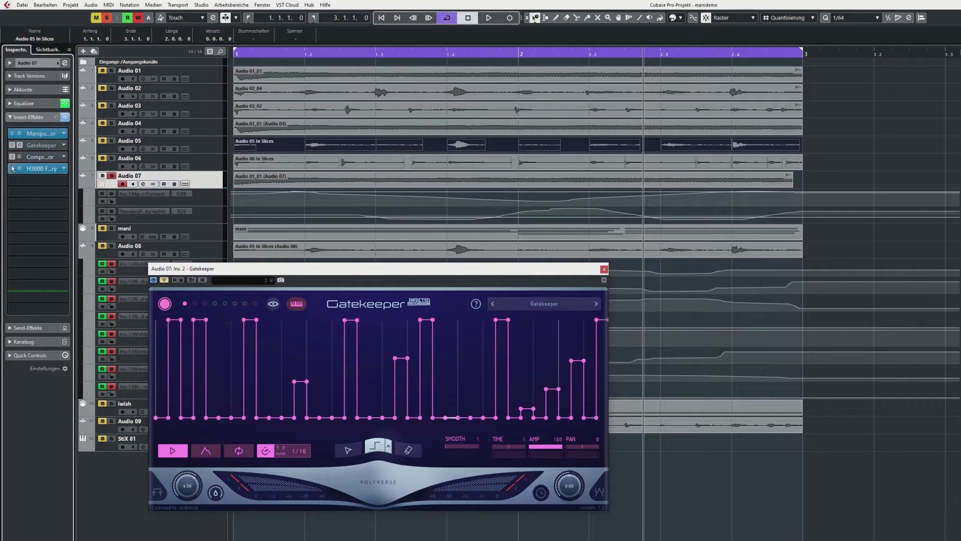
{"action": "left_click", "coordinate": [19, 133]}
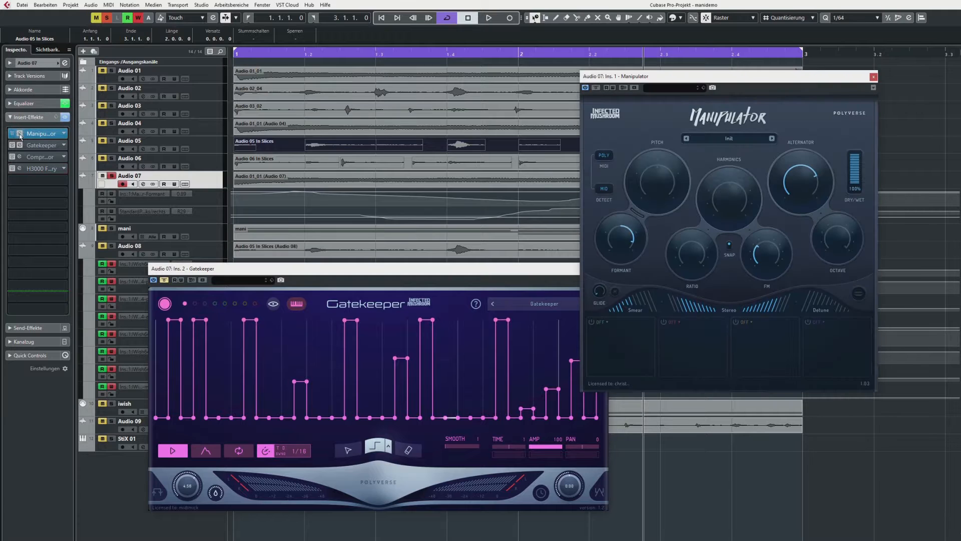
{"action": "key", "text": "space"}
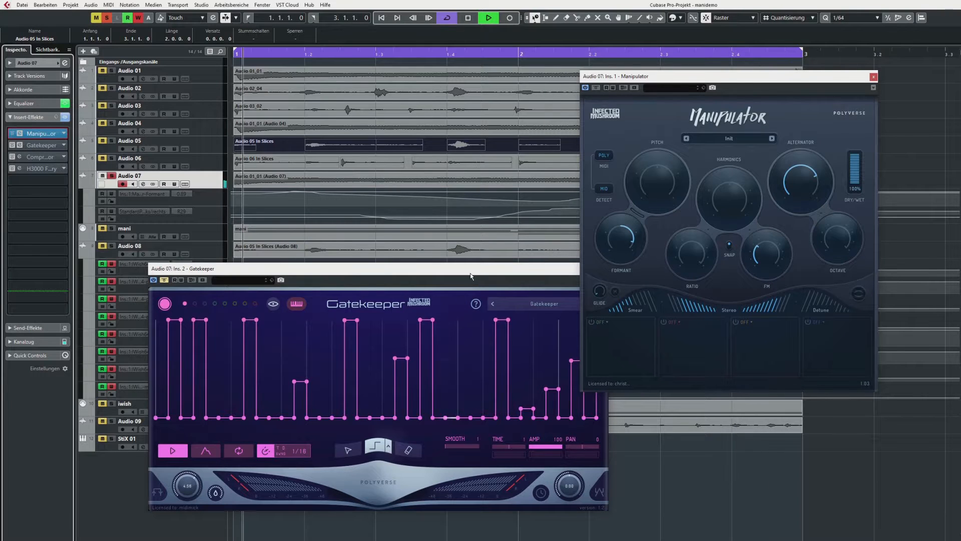
{"action": "left_click_drag", "start_coordinate": [471, 275], "coordinate": [468, 361]}
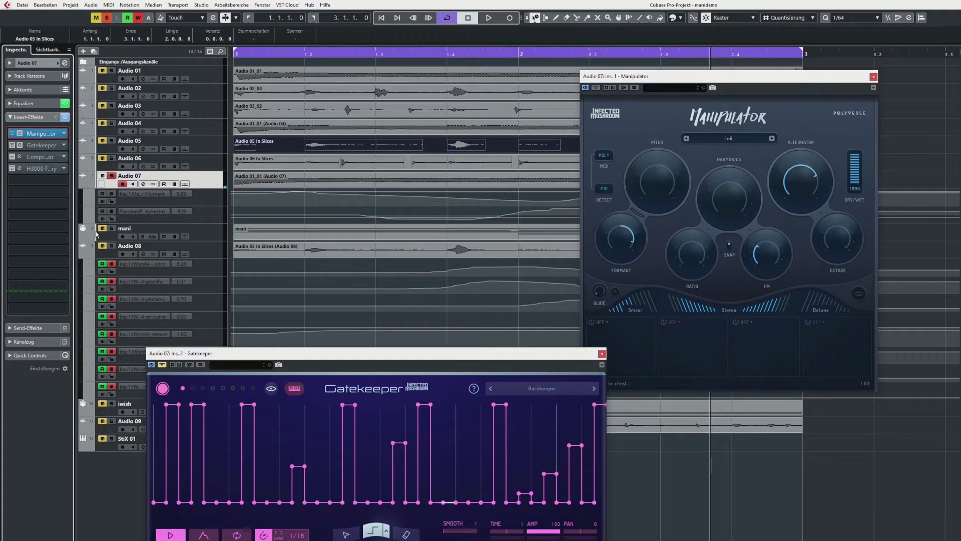
Unmute the mani MIDI track, move the Manipulator editor aside and audition the track together with Audio 07
{"action": "left_click", "coordinate": [198, 235]}
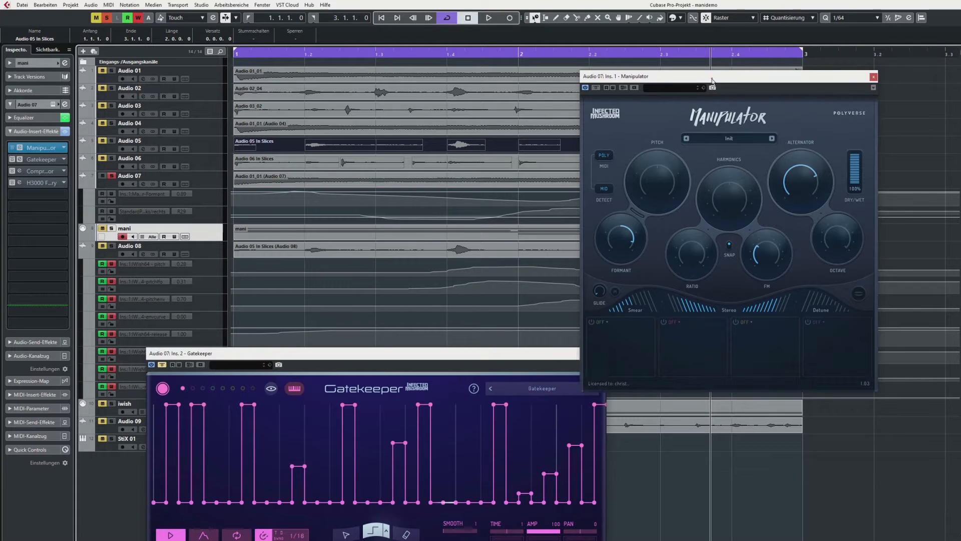
{"action": "left_click_drag", "start_coordinate": [712, 80], "coordinate": [810, 90]}
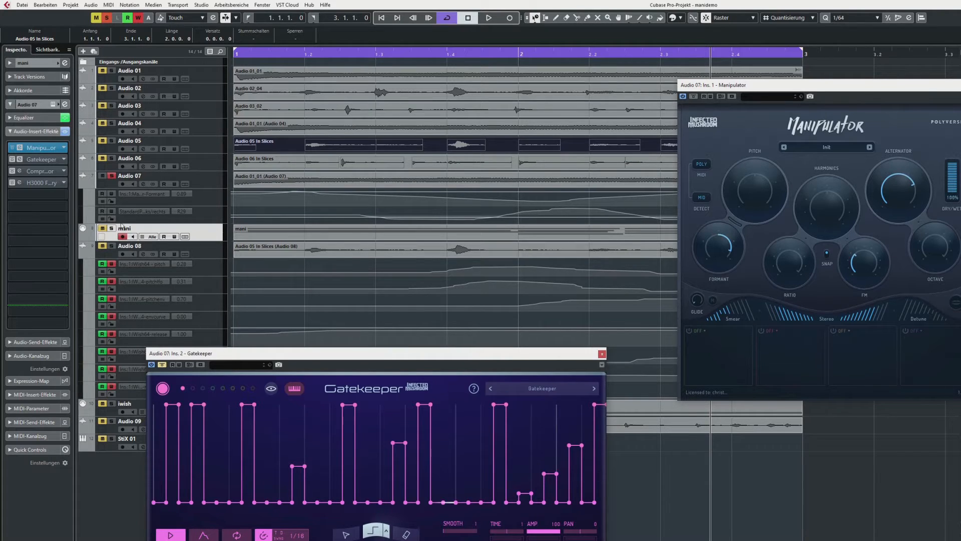
{"action": "left_click", "coordinate": [104, 230]}
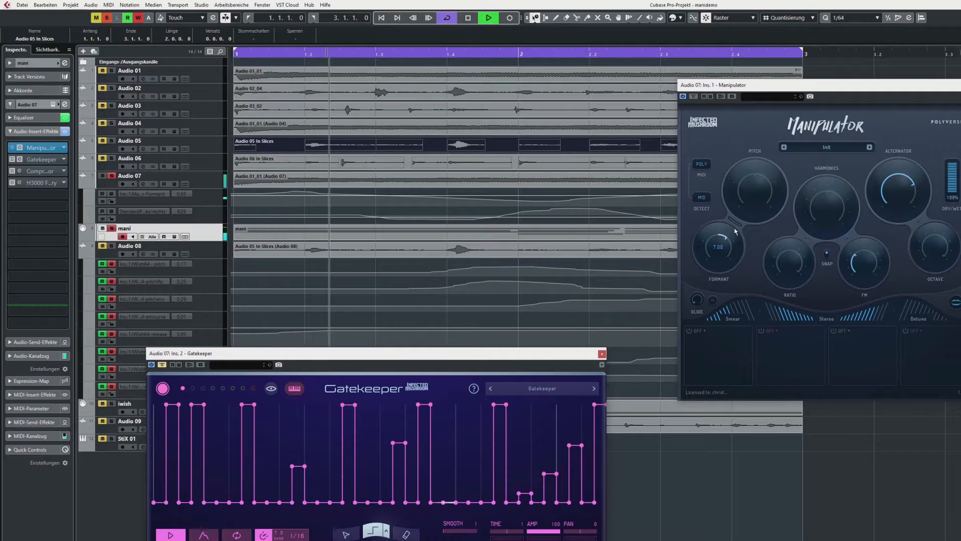
{"action": "key", "text": "space"}
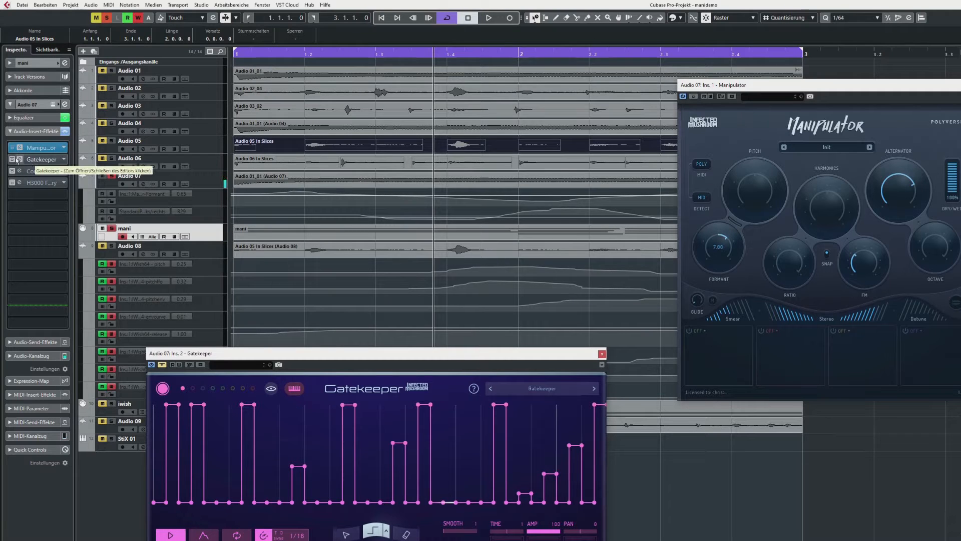
Reactivate the Gatekeeper insert with its editor open and fully in view, and play the project from the start
{"action": "left_click", "coordinate": [17, 161]}
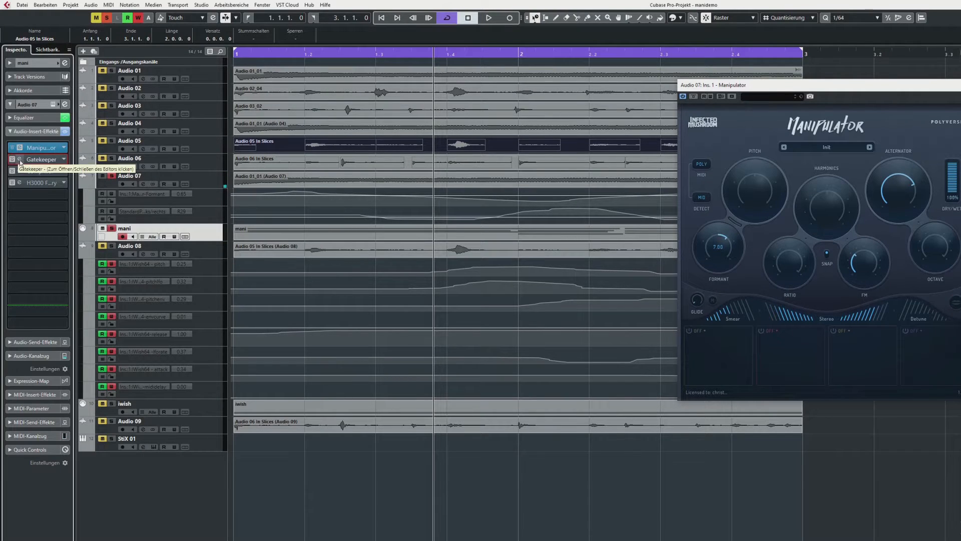
{"action": "left_click", "coordinate": [20, 162]}
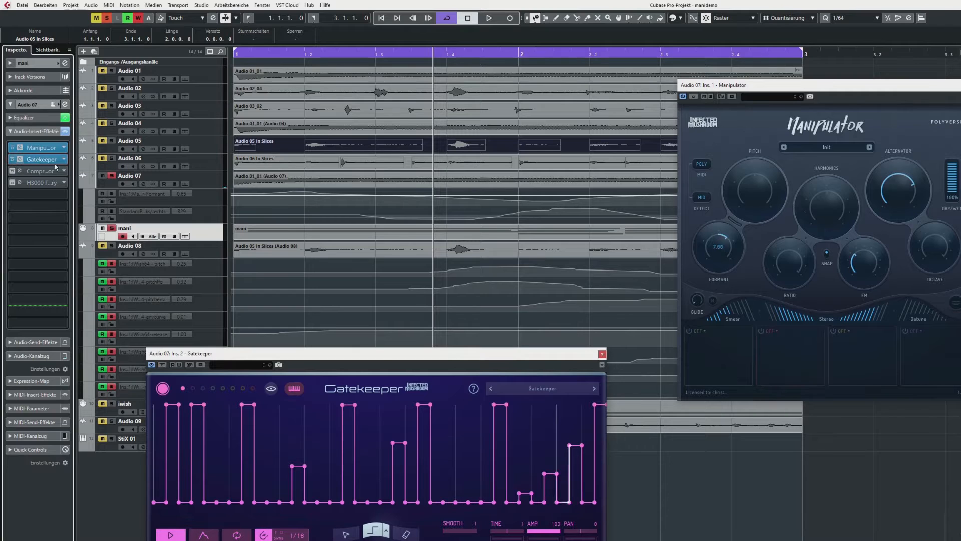
{"action": "key", "text": "Home"}
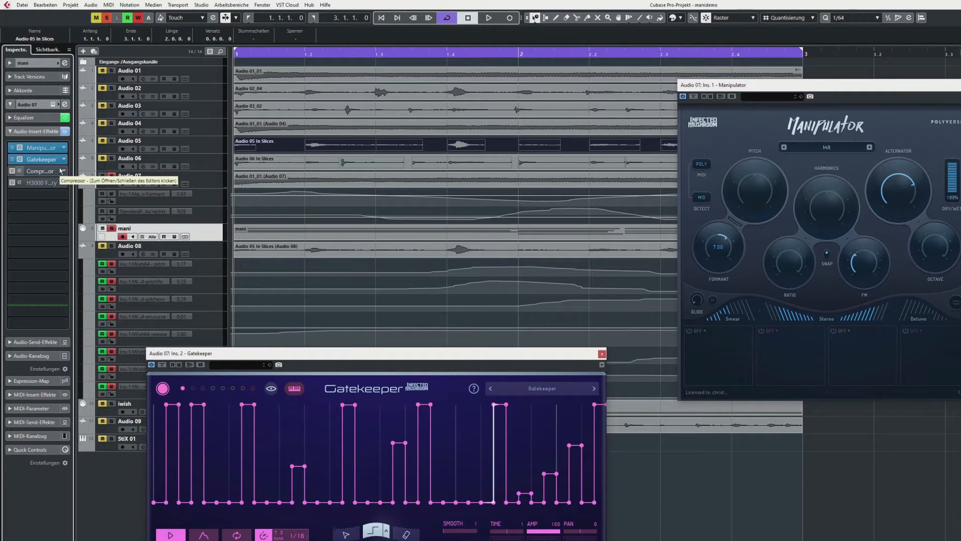
{"action": "key", "text": "space"}
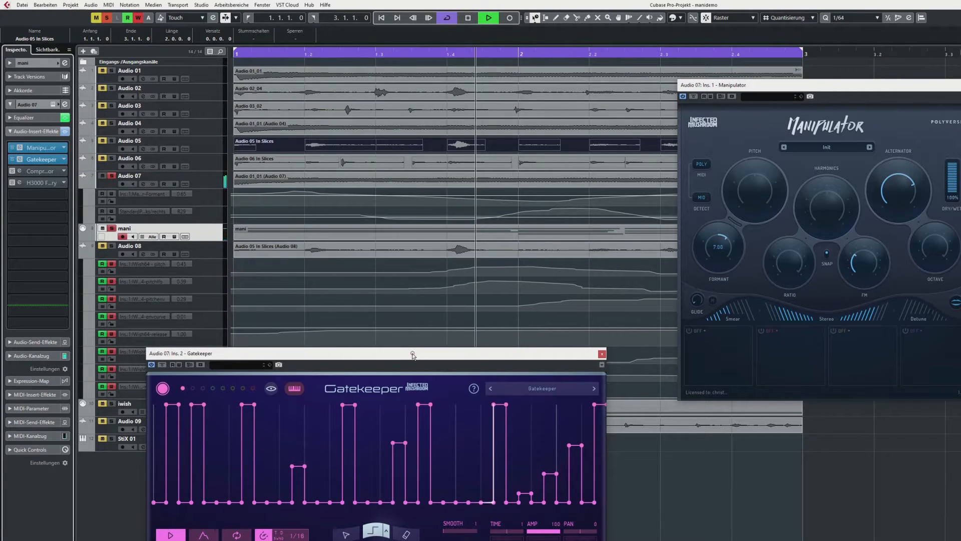
{"action": "left_click_drag", "start_coordinate": [412, 354], "coordinate": [418, 263]}
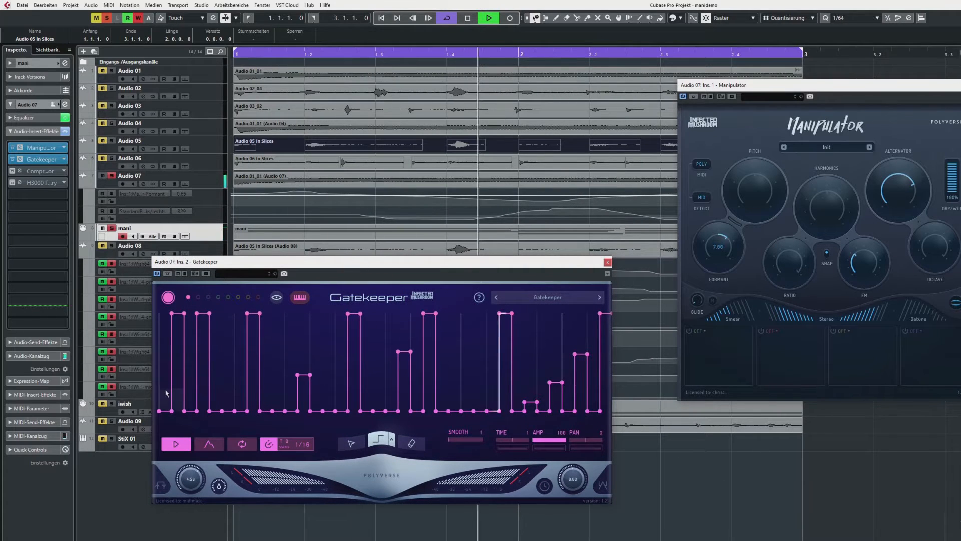
Redraw the Gatekeeper volume pattern with new step heights across the grid while the loop plays
{"action": "mouse_move", "coordinate": [193, 320]}
{"action": "left_mouse_down"}
{"action": "mouse_move", "coordinate": [285, 330]}
{"action": "mouse_move", "coordinate": [342, 362]}
{"action": "mouse_move", "coordinate": [480, 373]}
{"action": "mouse_move", "coordinate": [548, 398]}
{"action": "mouse_move", "coordinate": [579, 392]}
{"action": "mouse_move", "coordinate": [393, 411]}
{"action": "mouse_move", "coordinate": [184, 410]}
{"action": "mouse_move", "coordinate": [439, 333]}
{"action": "mouse_move", "coordinate": [555, 332]}
{"action": "left_mouse_up"}
{"action": "left_click_drag", "start_coordinate": [279, 340], "coordinate": [303, 313]}
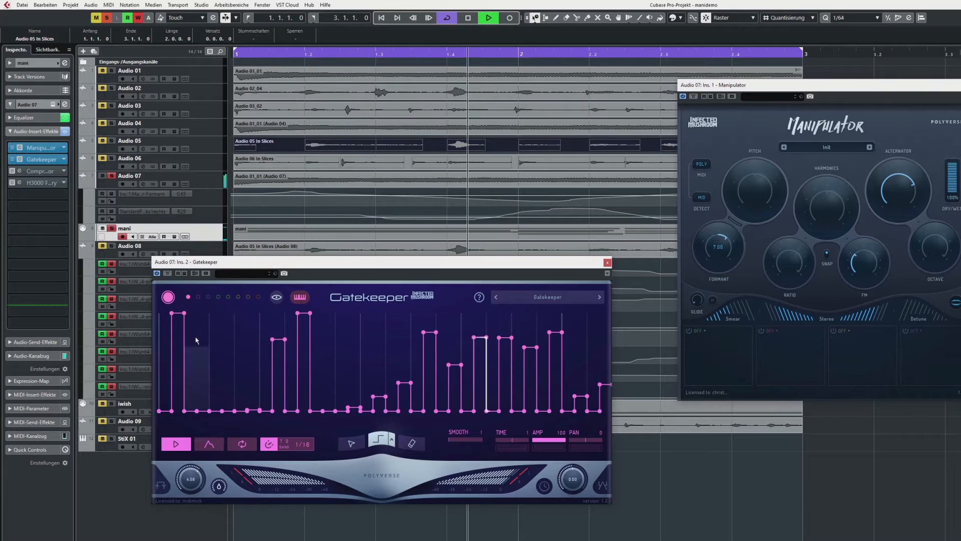
{"action": "left_click", "coordinate": [227, 313]}
{"action": "left_click", "coordinate": [382, 346]}
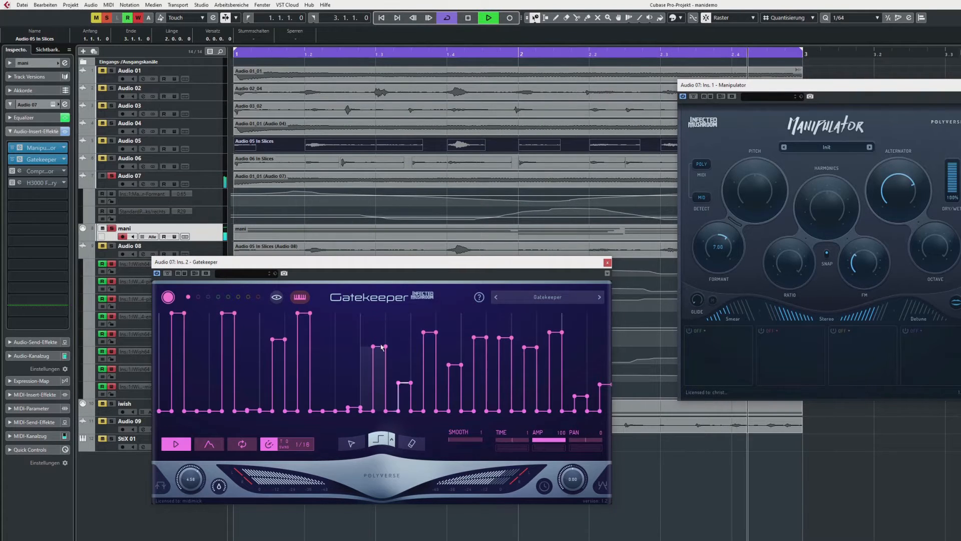
{"action": "left_click_drag", "start_coordinate": [382, 346], "coordinate": [382, 338]}
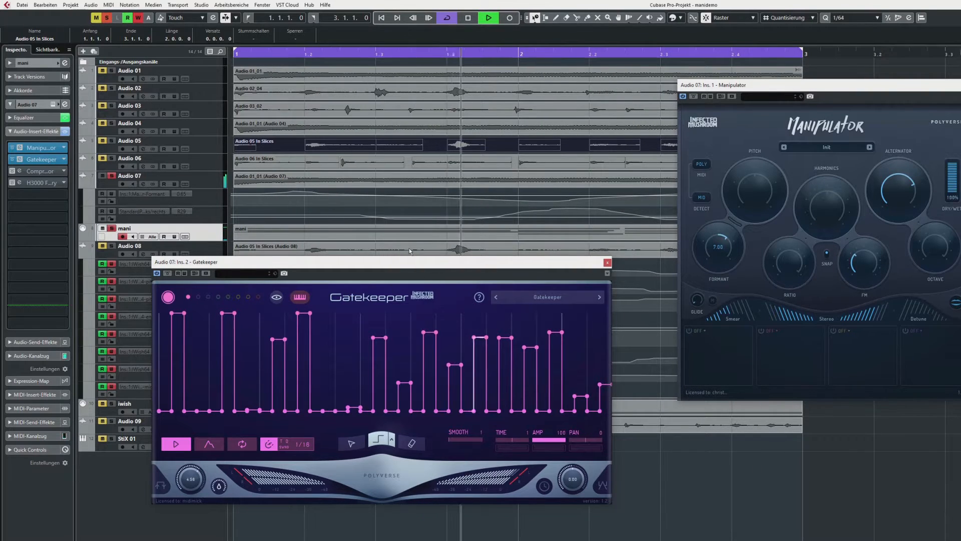
Reactivate the Compressor and H3000 inserts on Audio 07, close the Manipulator editor and move the Gatekeeper editor clear of the tracks
{"action": "left_click", "coordinate": [12, 171]}
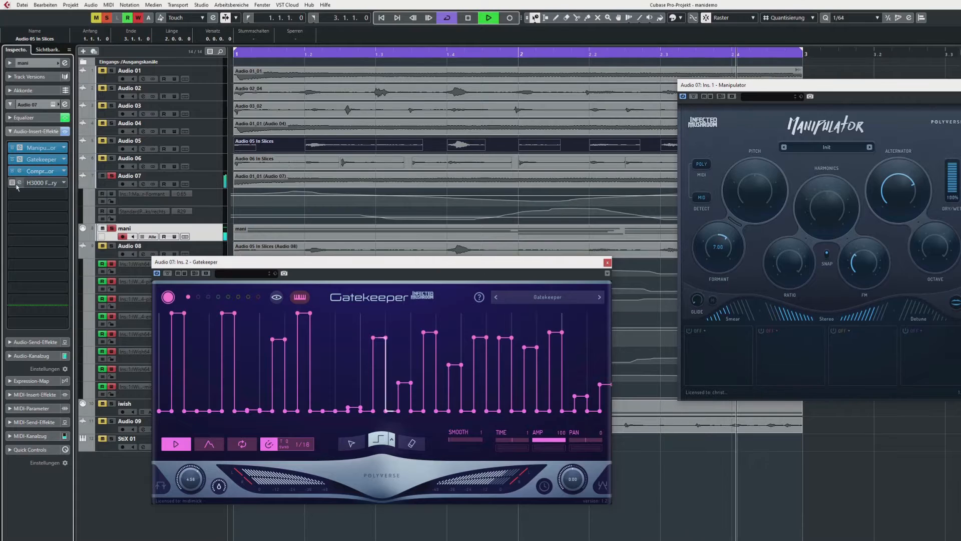
{"action": "left_click", "coordinate": [12, 183]}
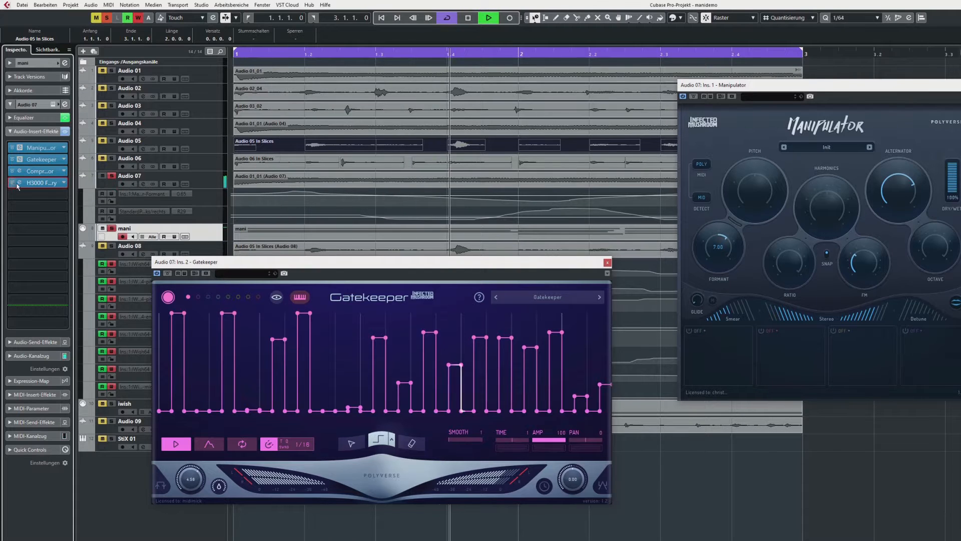
{"action": "left_click_drag", "start_coordinate": [468, 262], "coordinate": [572, 279]}
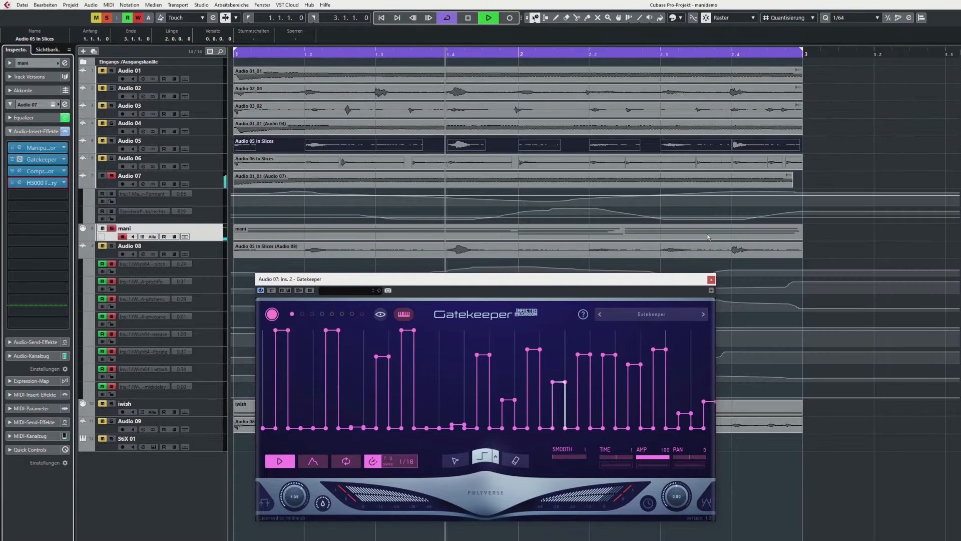
{"action": "left_click_drag", "start_coordinate": [666, 285], "coordinate": [862, 313]}
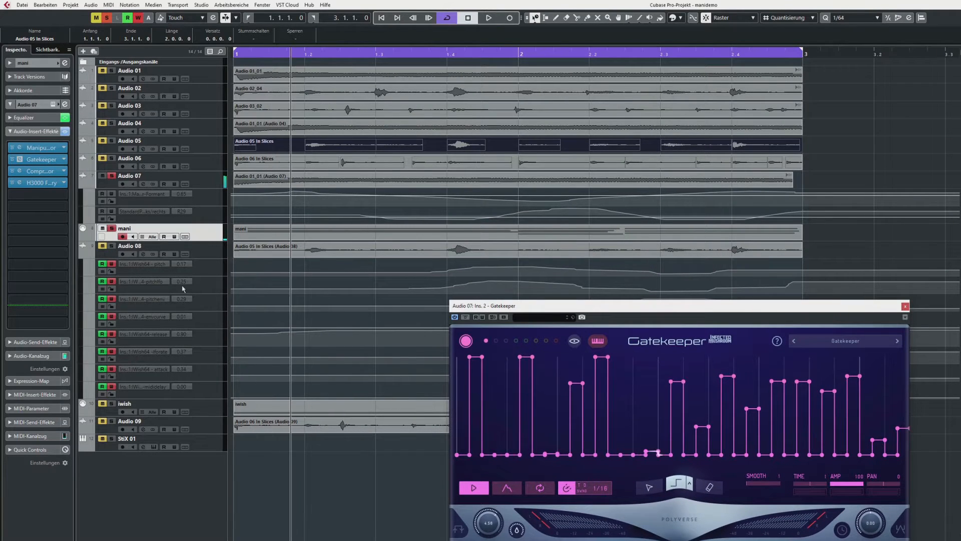
Mute the mani track, then switch the solo to Audio 08 and unmute the iwish MIDI track
{"action": "left_click", "coordinate": [102, 228]}
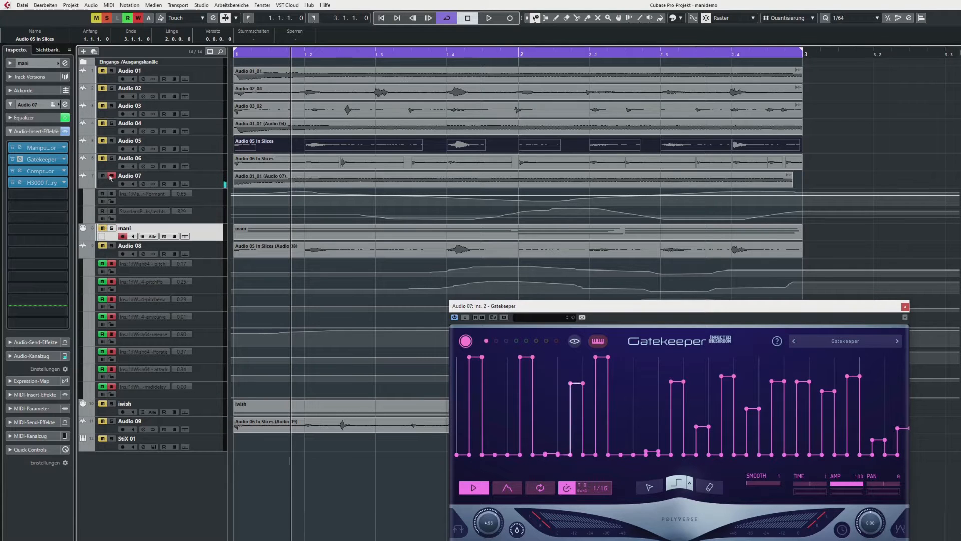
{"action": "left_click", "coordinate": [112, 246]}
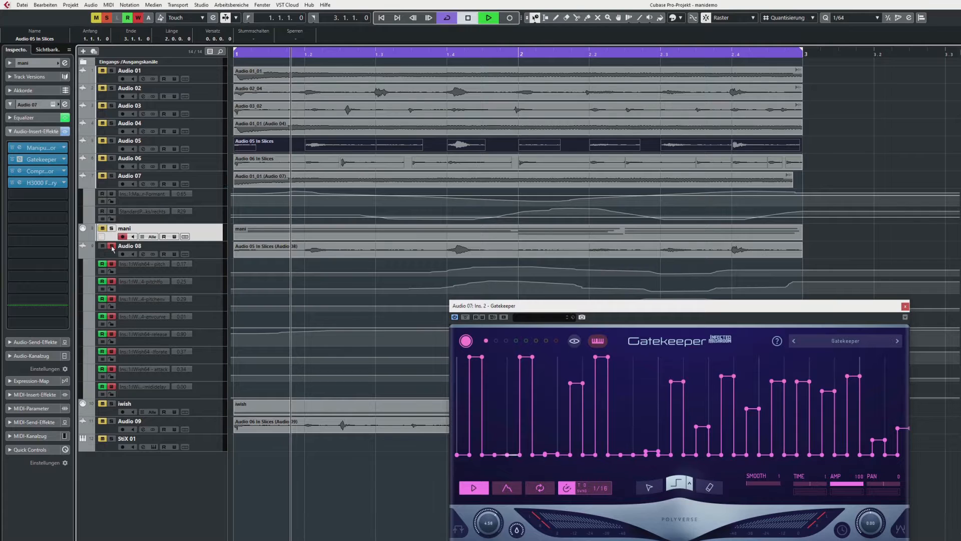
{"action": "left_click", "coordinate": [102, 404]}
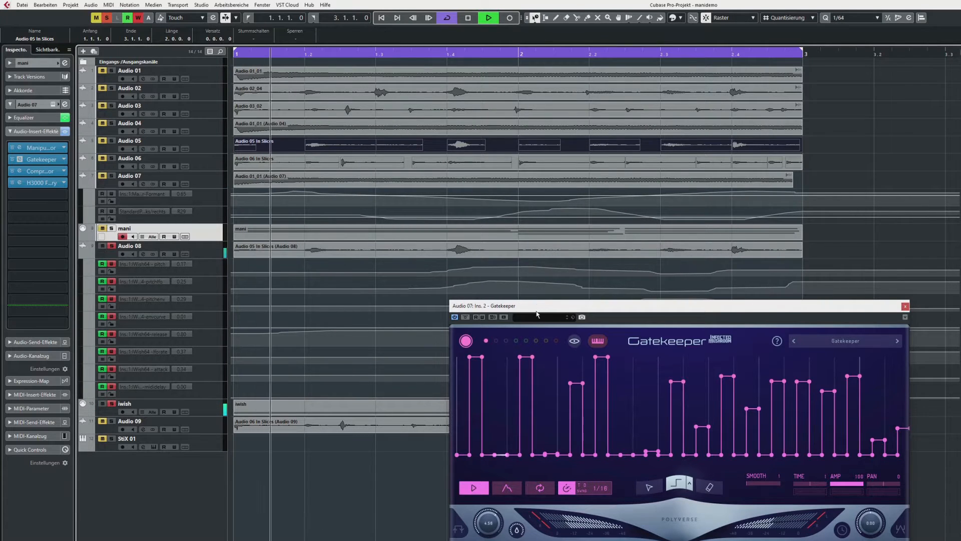
Open the IWish64 insert editor on Audio 08 and place it fully in view above the arrangement
{"action": "left_click", "coordinate": [212, 256]}
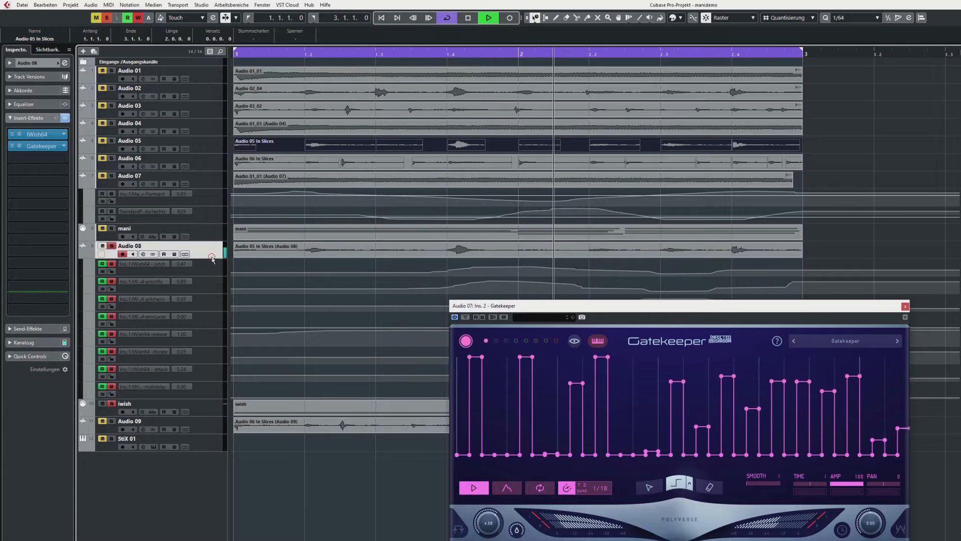
{"action": "left_click", "coordinate": [19, 135]}
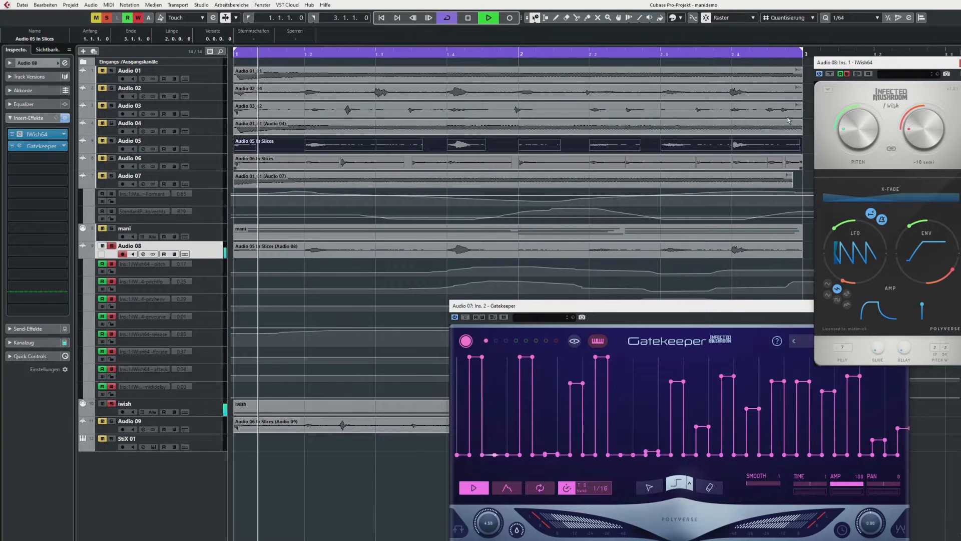
{"action": "left_click_drag", "start_coordinate": [866, 63], "coordinate": [595, 55]}
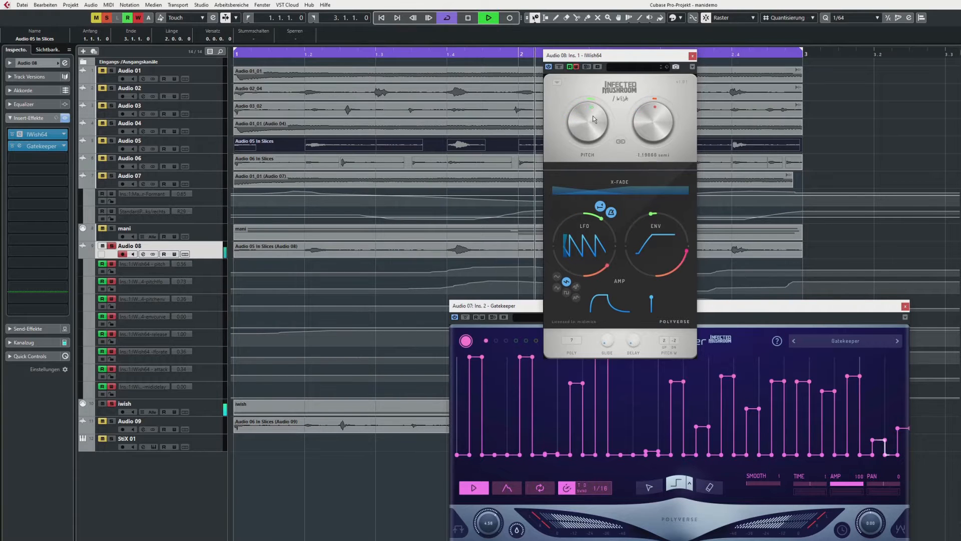
Adjust the pitch in IWish64, deactivate the Gatekeeper insert on Audio 08 and close the Audio 07 Gatekeeper editor
{"action": "mouse_move", "coordinate": [593, 115]}
{"action": "left_mouse_down"}
{"action": "mouse_move", "coordinate": [579, 134]}
{"action": "mouse_move", "coordinate": [589, 104]}
{"action": "mouse_move", "coordinate": [579, 115]}
{"action": "left_mouse_up"}
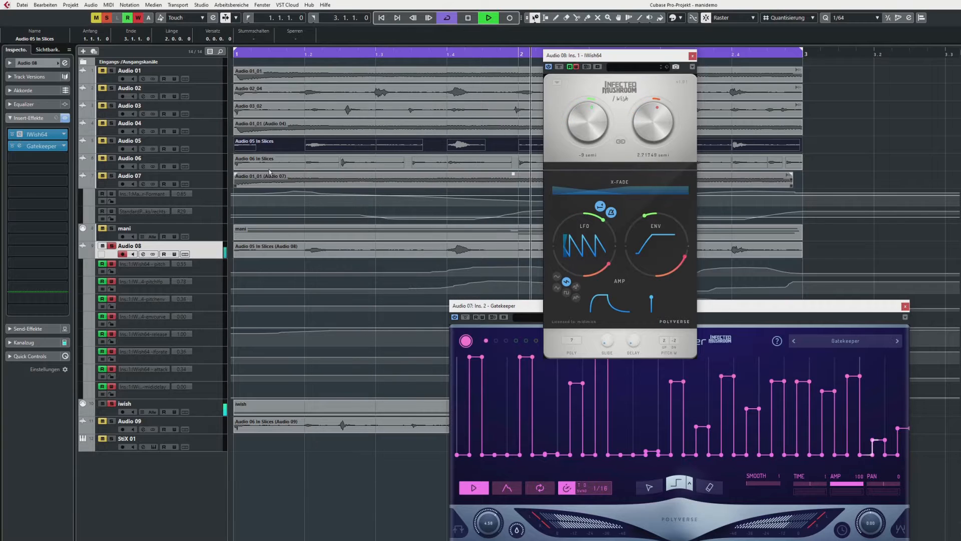
{"action": "left_click", "coordinate": [12, 146]}
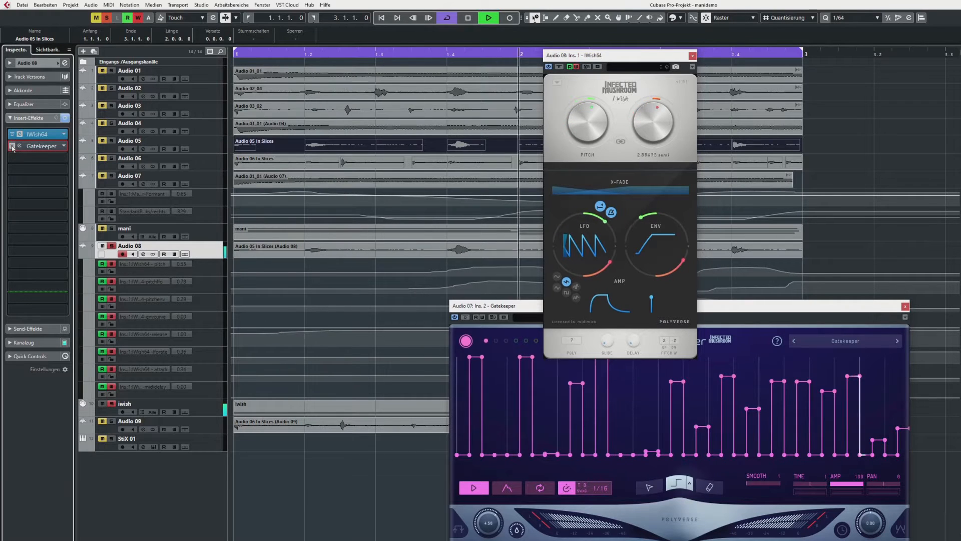
{"action": "left_click", "coordinate": [905, 306]}
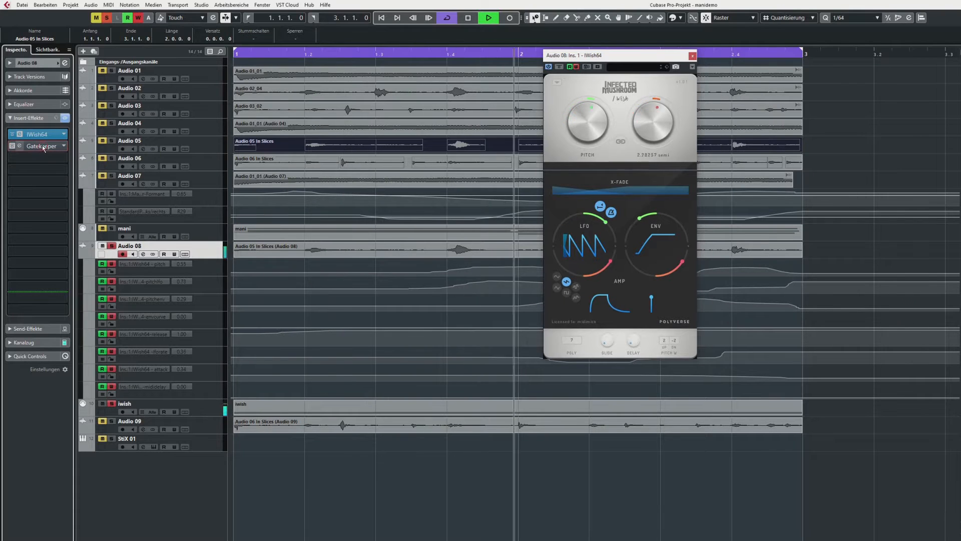
Reactivate the Gatekeeper insert on Audio 08, open its editor and move it below the IWish64 pitch knobs
{"action": "left_click", "coordinate": [18, 147]}
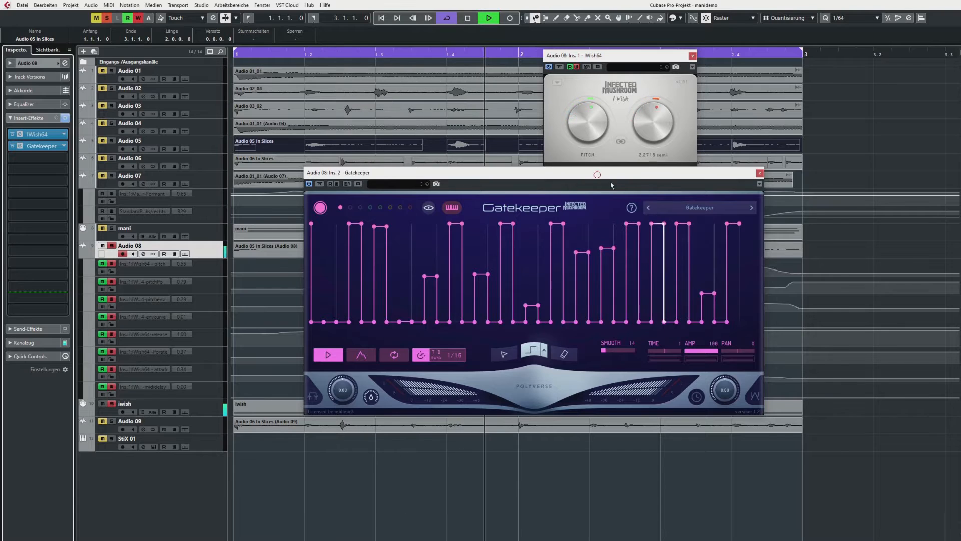
{"action": "left_click_drag", "start_coordinate": [597, 177], "coordinate": [522, 227]}
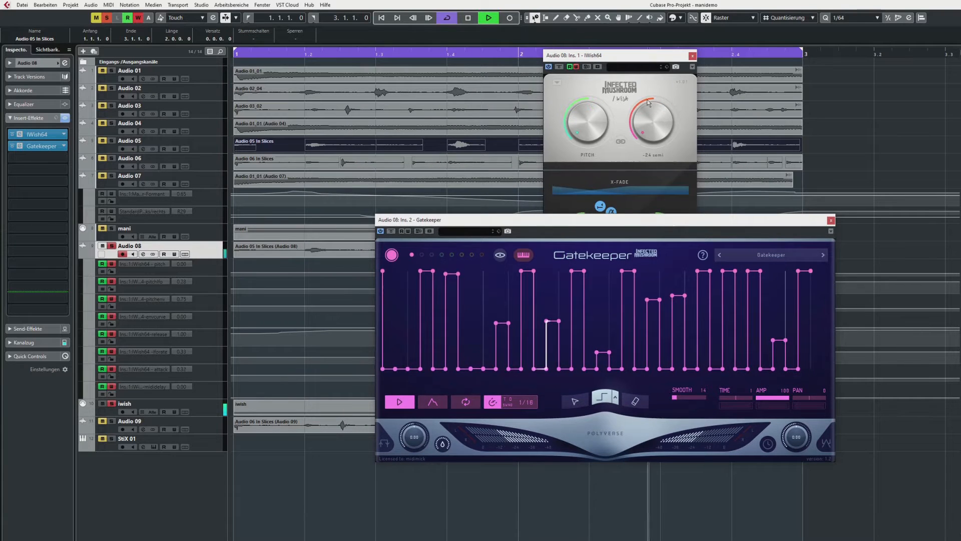
Close the IWish64 and Gatekeeper editors of Audio 08 and stop playback
{"action": "left_click", "coordinate": [692, 56]}
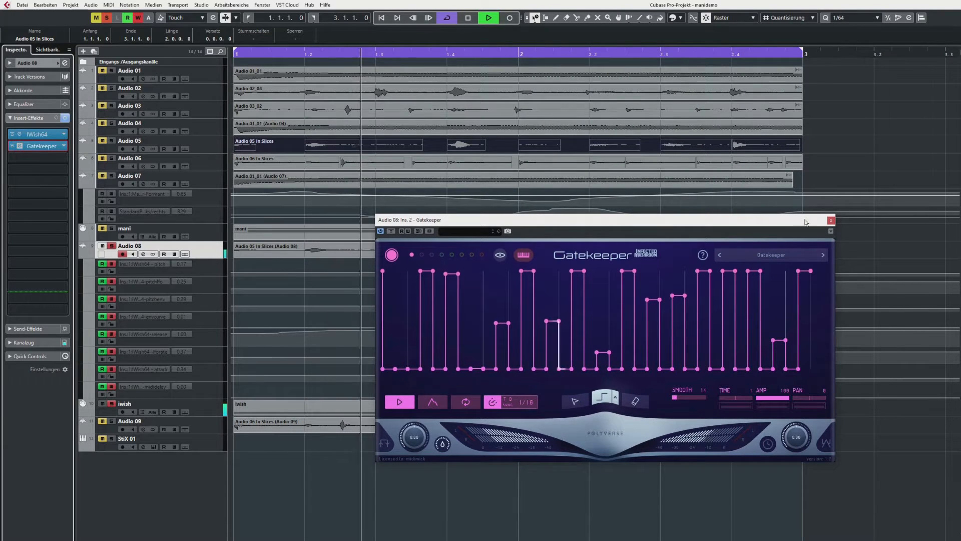
{"action": "left_click", "coordinate": [831, 220]}
{"action": "key", "text": "space"}
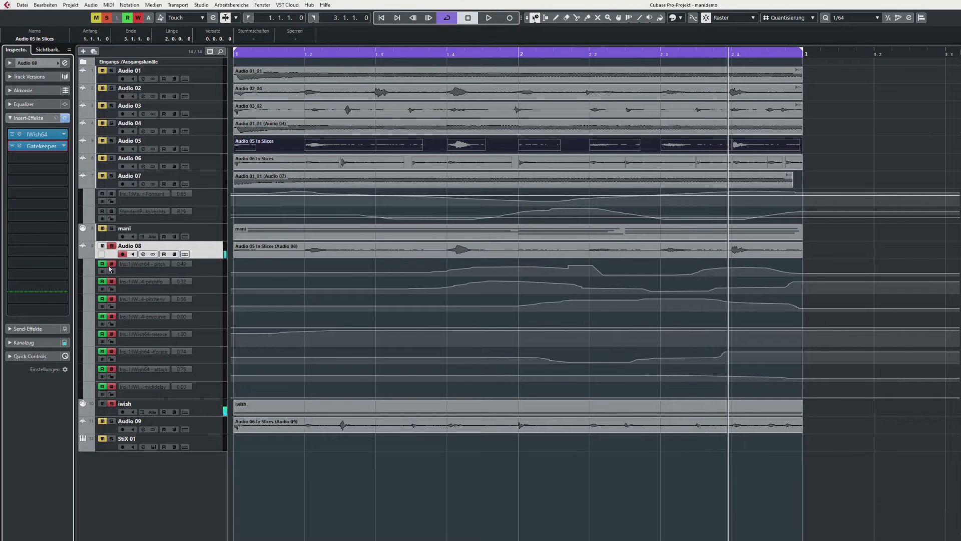
Take Audio 08 out of solo, select the Audio 09 track and start playback
{"action": "left_click", "coordinate": [103, 247]}
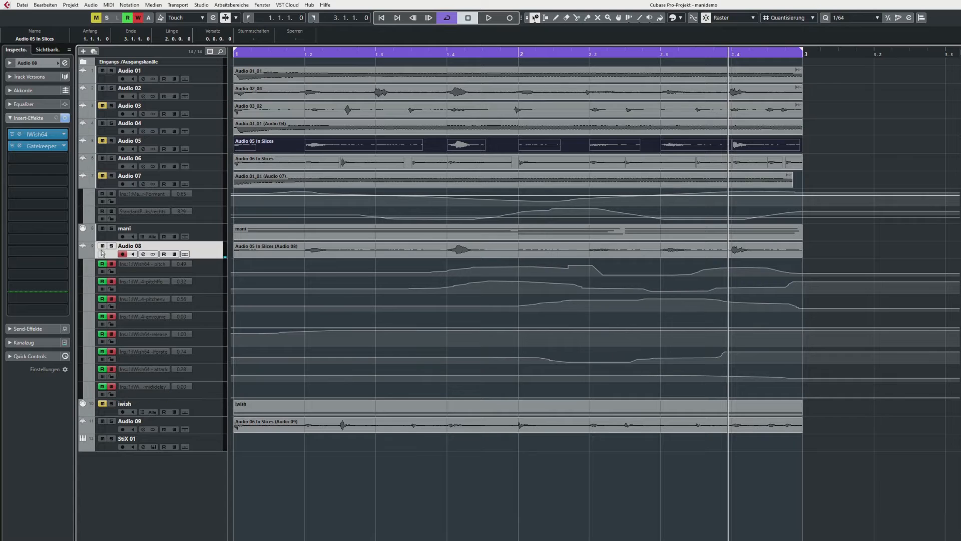
{"action": "key", "text": "Down"}
{"action": "key", "text": "Down"}
{"action": "key", "text": "space"}
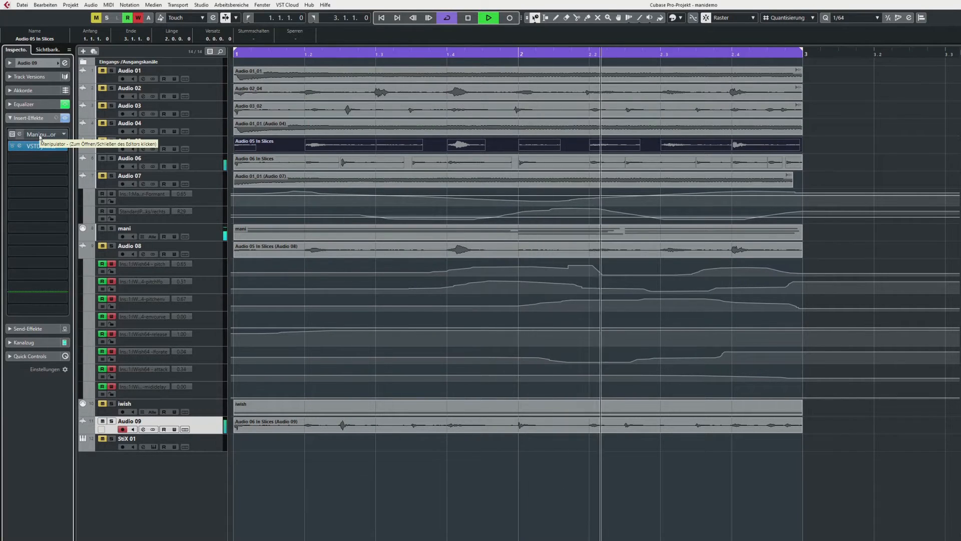
Activate the Manipulator insert on Audio 09, centre its editor, adjust Pitch to -17.00 and close the editor
{"action": "left_click", "coordinate": [20, 134]}
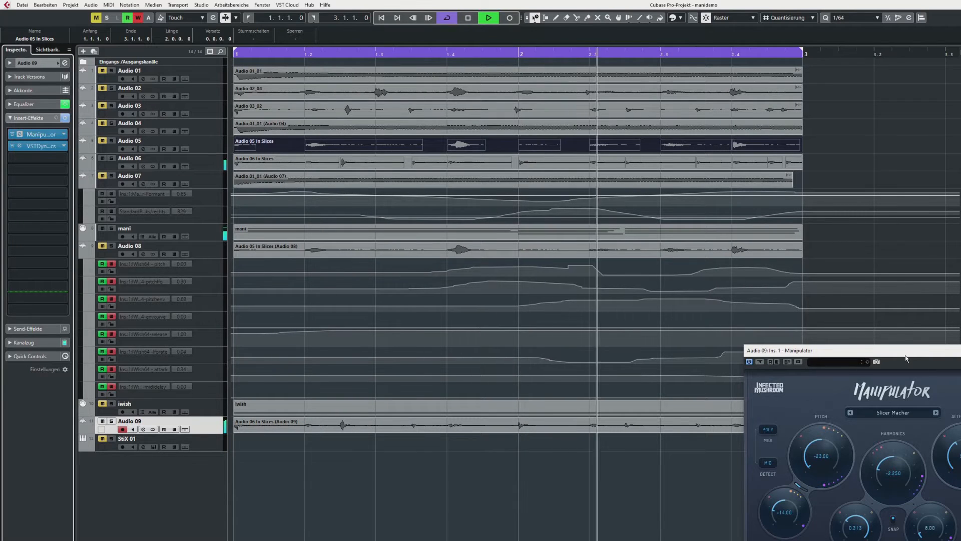
{"action": "left_click_drag", "start_coordinate": [881, 350], "coordinate": [483, 198]}
{"action": "left_click_drag", "start_coordinate": [485, 313], "coordinate": [521, 299]}
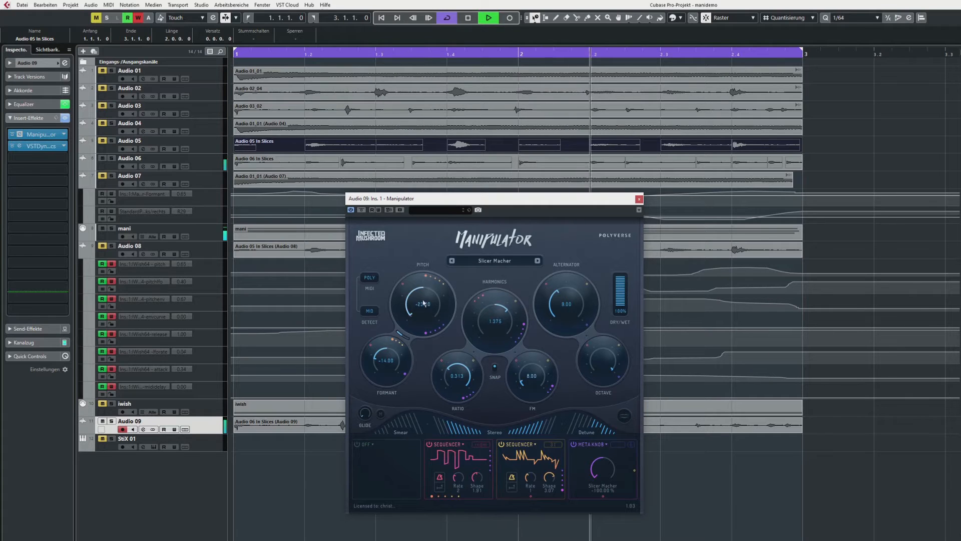
{"action": "left_click_drag", "start_coordinate": [423, 303], "coordinate": [404, 315]}
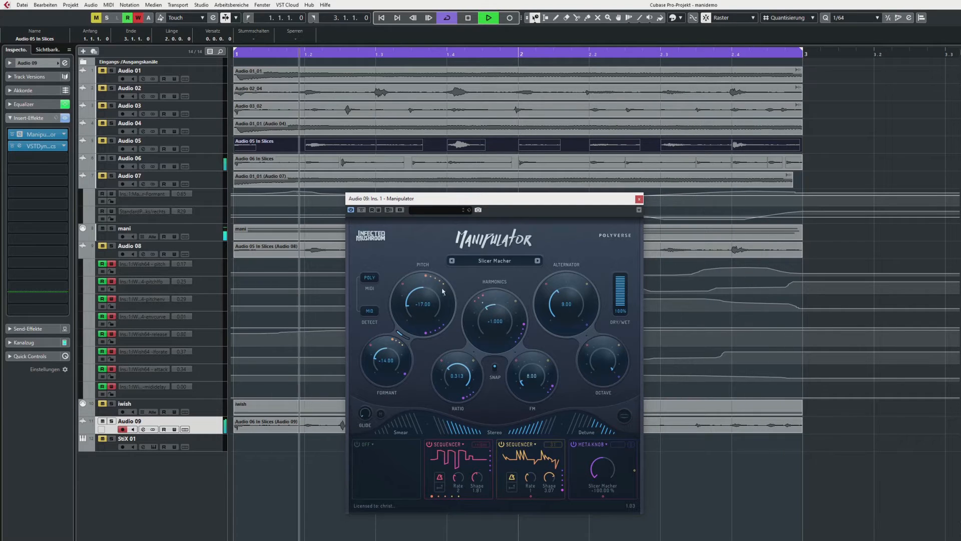
{"action": "left_click", "coordinate": [639, 199]}
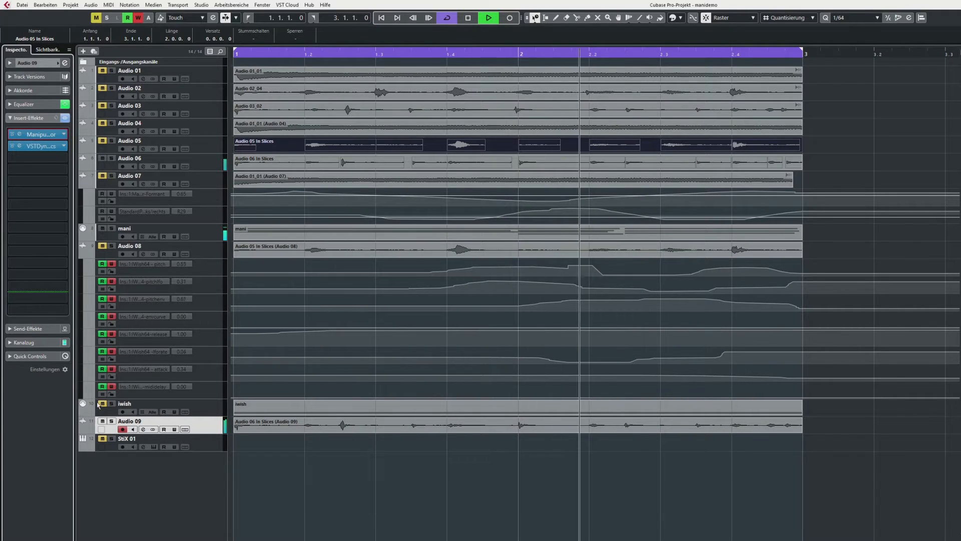
Unmute Audio 08, iwish and Audio 07 and audition the combined loop with StiX 01 briefly added
{"action": "left_click", "coordinate": [102, 246]}
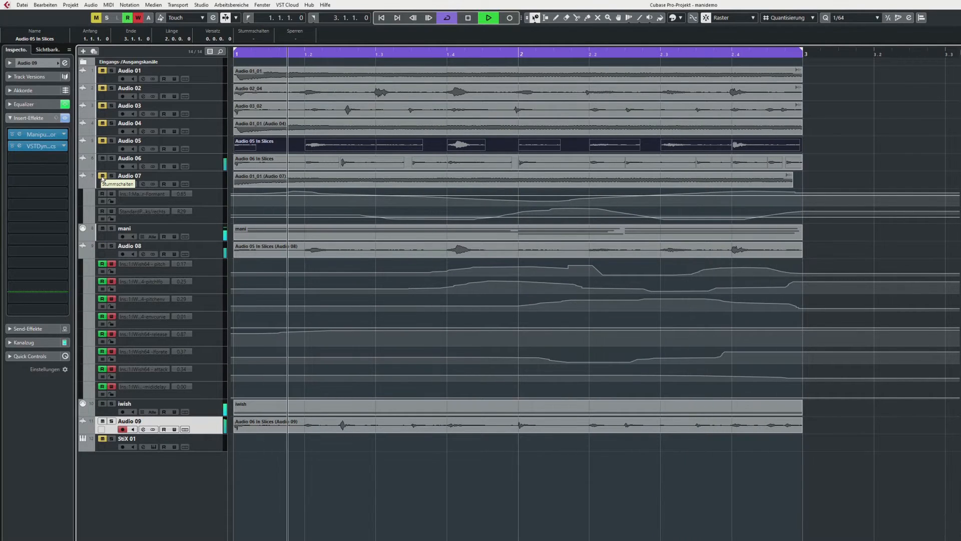
{"action": "key", "text": "space"}
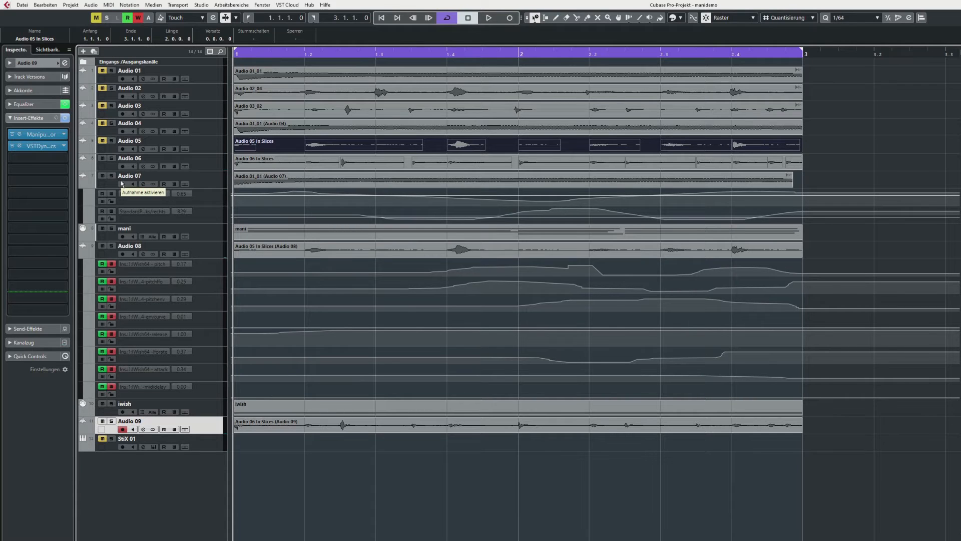
{"action": "key", "text": "space"}
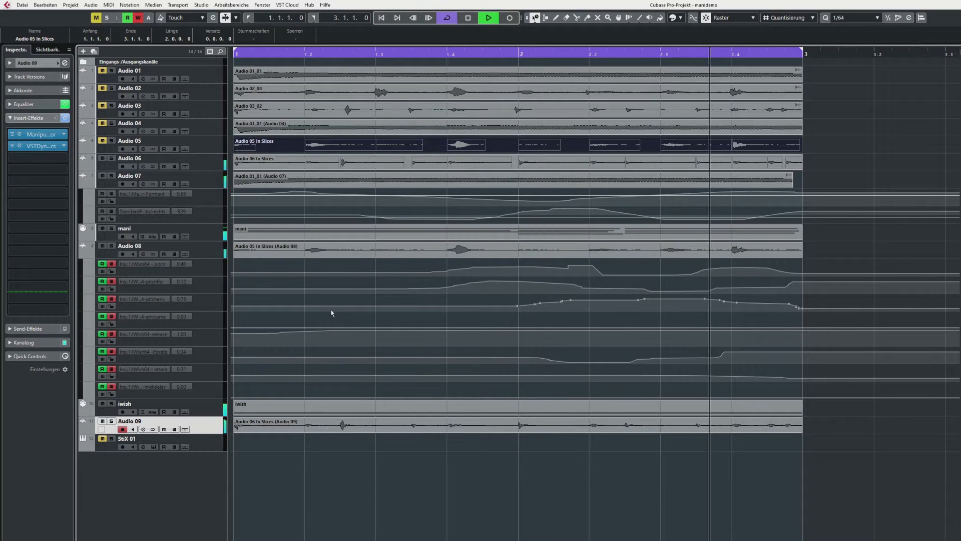
{"action": "left_click", "coordinate": [102, 438]}
{"action": "key", "text": "space"}
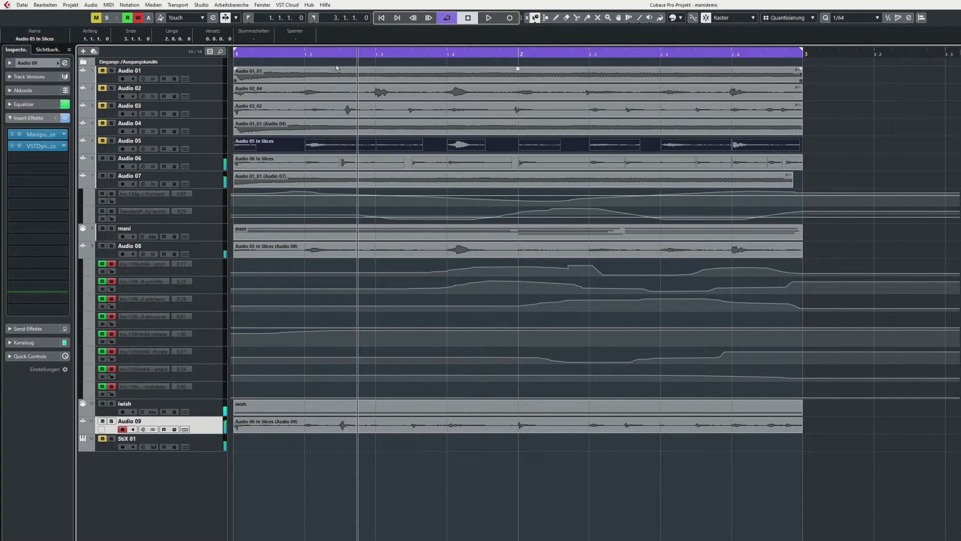
Set the preferred ASIO buffer size of the X-USB ASIO driver to 64 samples and close the studio settings
{"action": "left_click", "coordinate": [201, 6]}
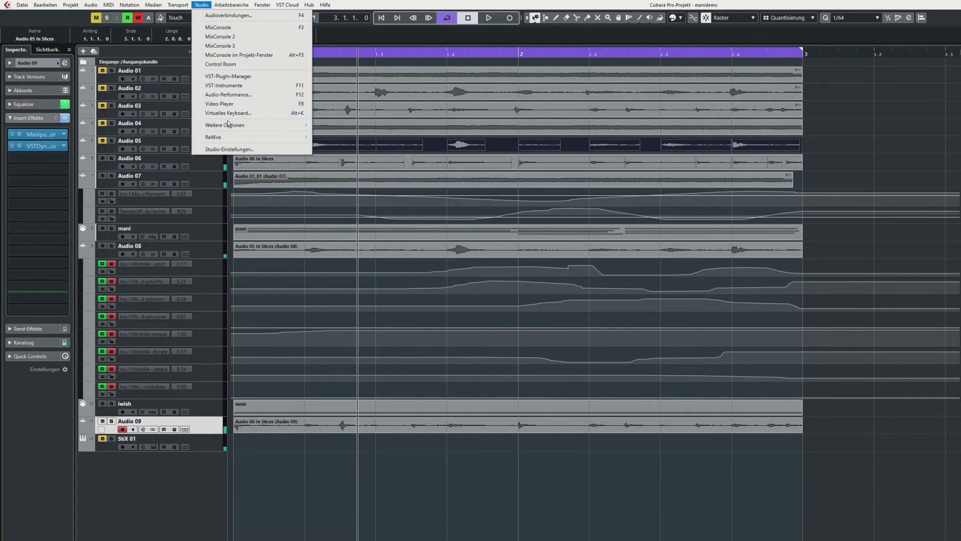
{"action": "left_click", "coordinate": [239, 150]}
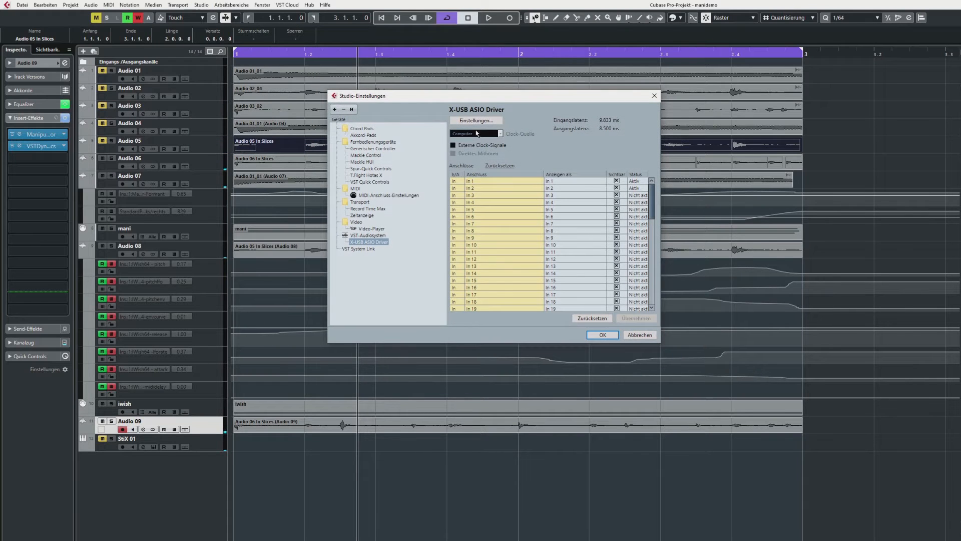
{"action": "left_click", "coordinate": [486, 120]}
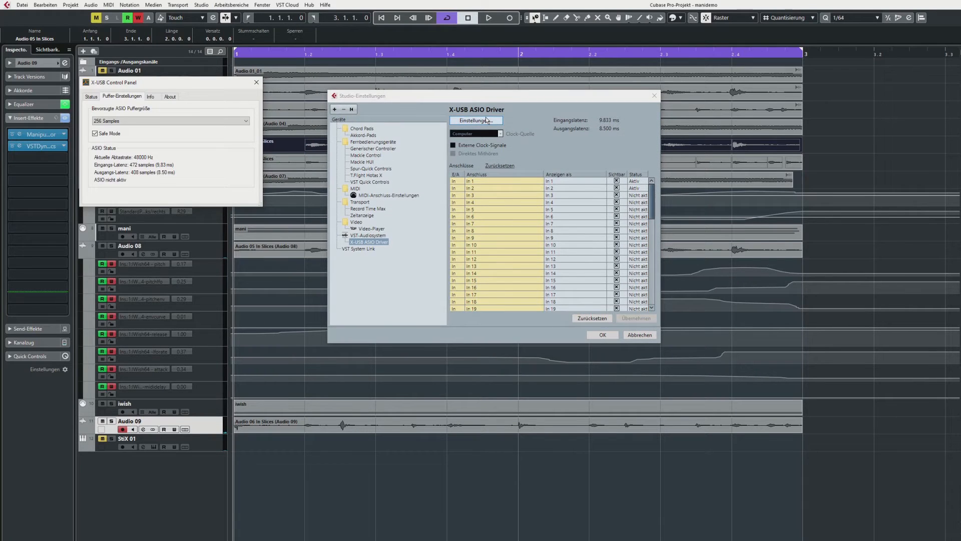
{"action": "left_click", "coordinate": [242, 122]}
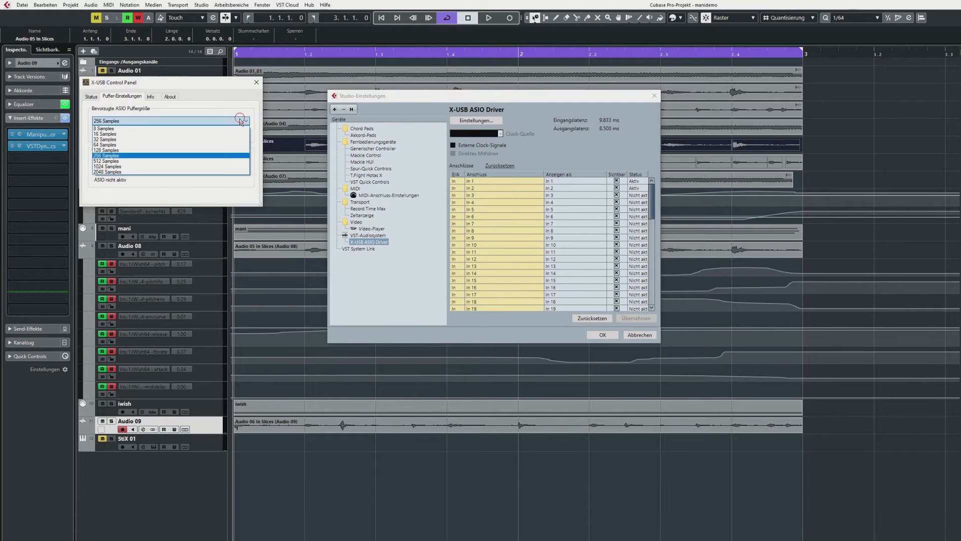
{"action": "left_click", "coordinate": [200, 144]}
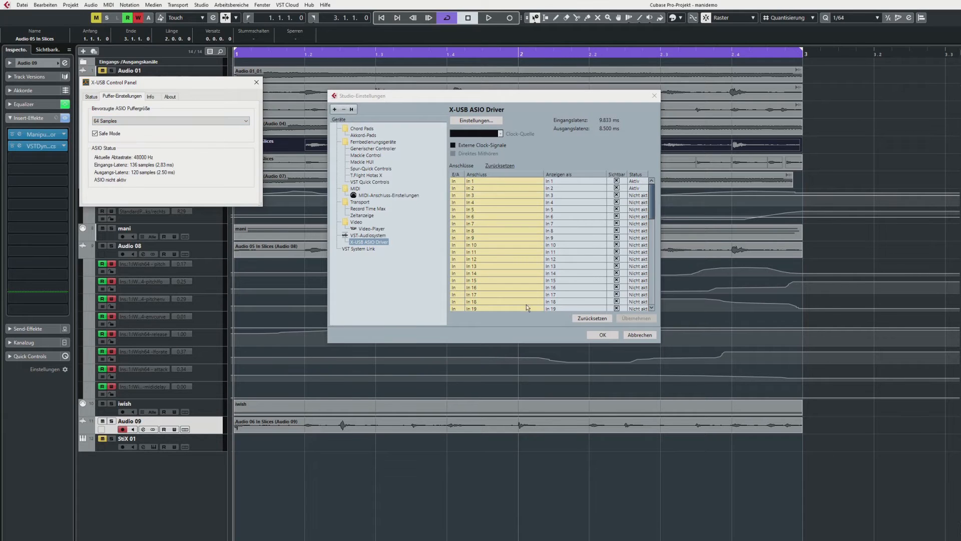
{"action": "left_click", "coordinate": [609, 335]}
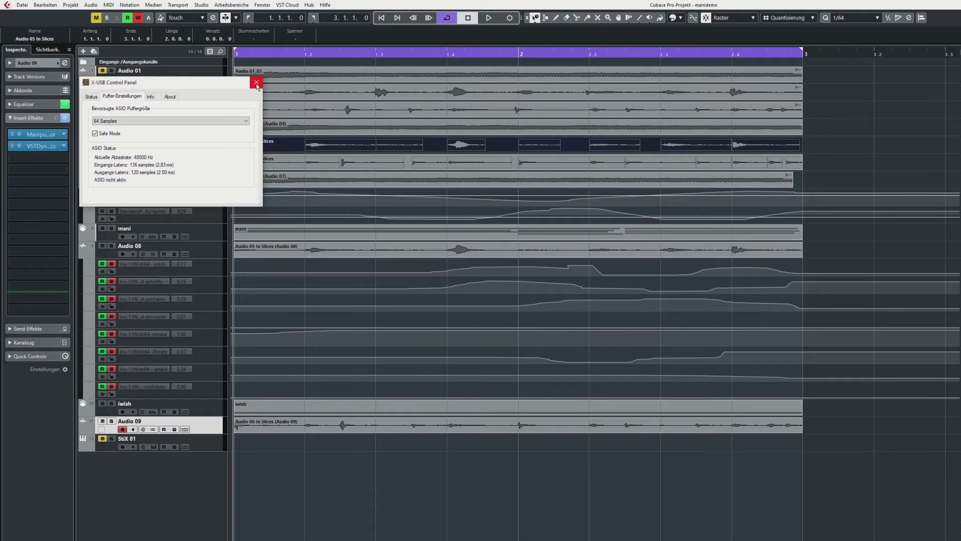
{"action": "left_click", "coordinate": [256, 84]}
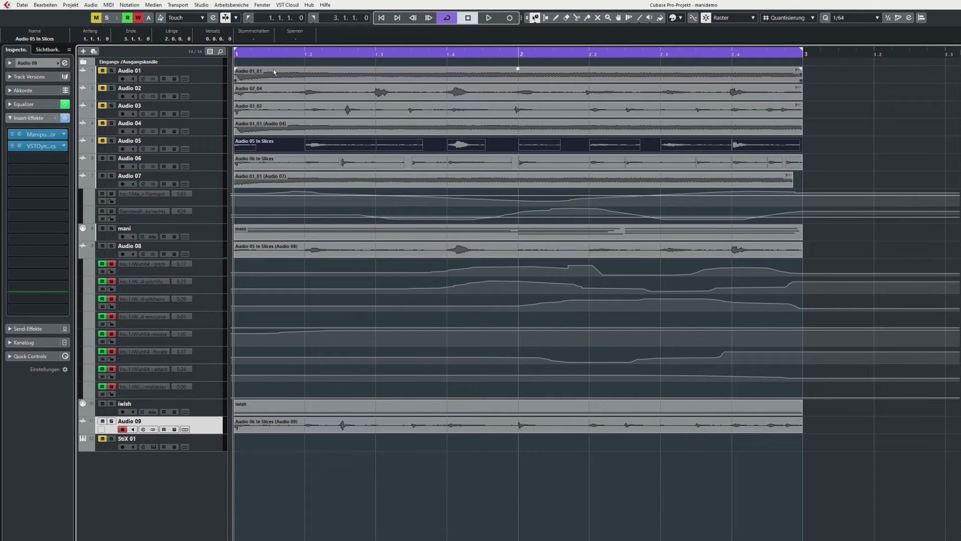
Play the loop with the reduced buffer size, stop it and switch to the manipulator2 project
{"action": "key", "text": "space"}
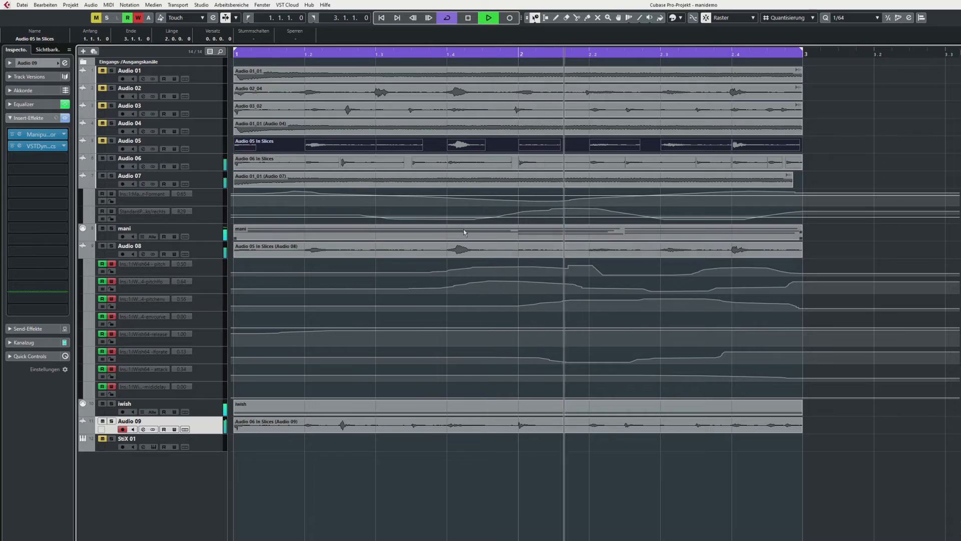
{"action": "key", "text": "space"}
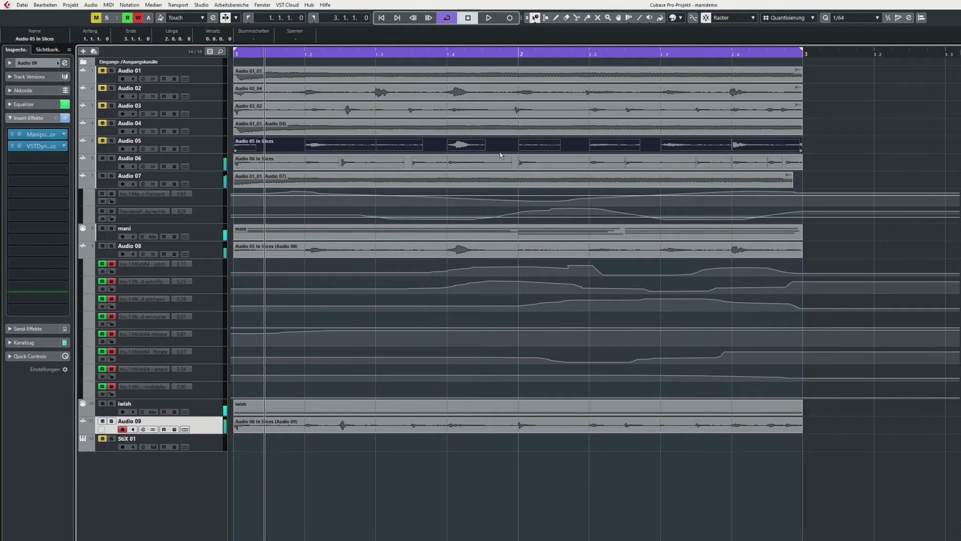
{"action": "left_click", "coordinate": [21, 6]}
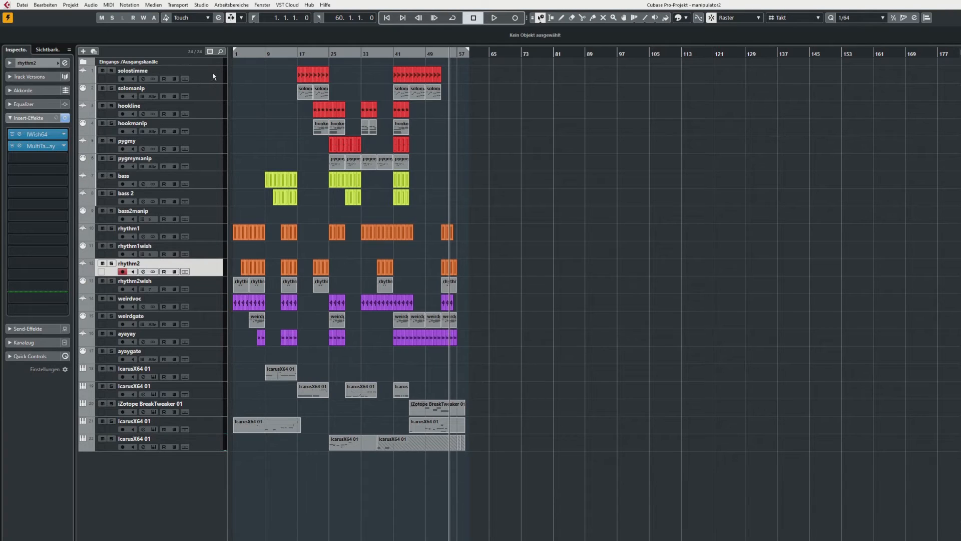
Inspect the solostimme and solomanip tracks one after the other and play the full arrangement
{"action": "left_click", "coordinate": [214, 75]}
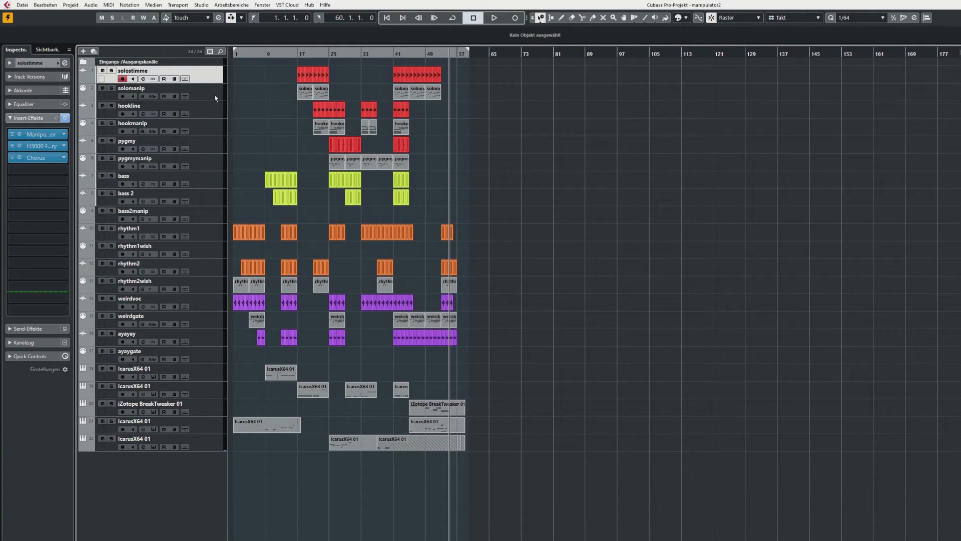
{"action": "left_click", "coordinate": [210, 93]}
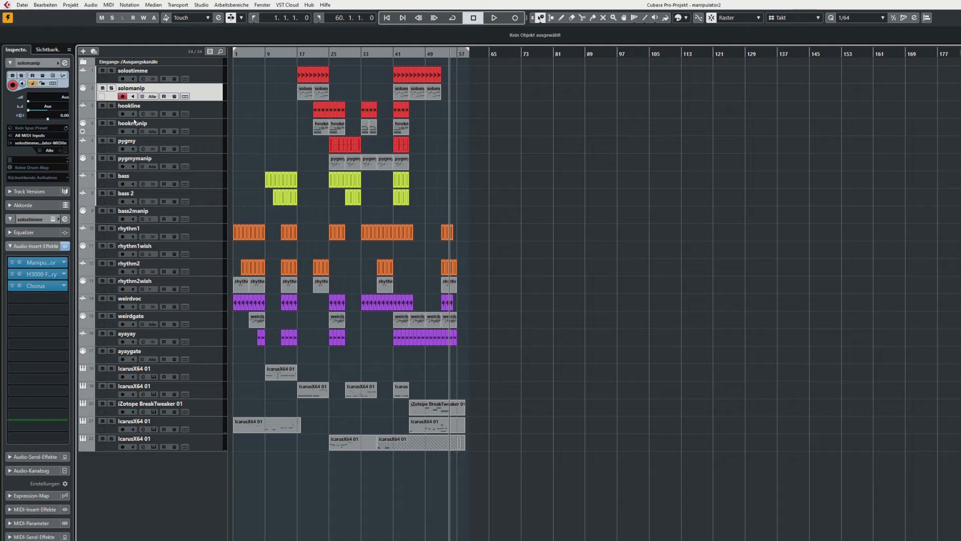
{"action": "key", "text": "space"}
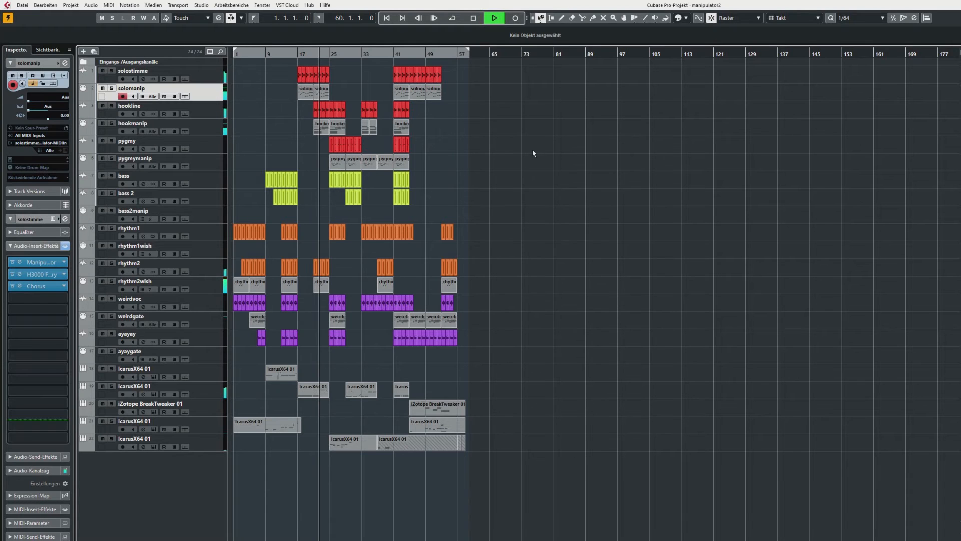
Examine the Manipulator, Gatekeeper and IWish inserts across the MixConsole channels during playback and return to the project view
{"action": "key", "text": "F3"}
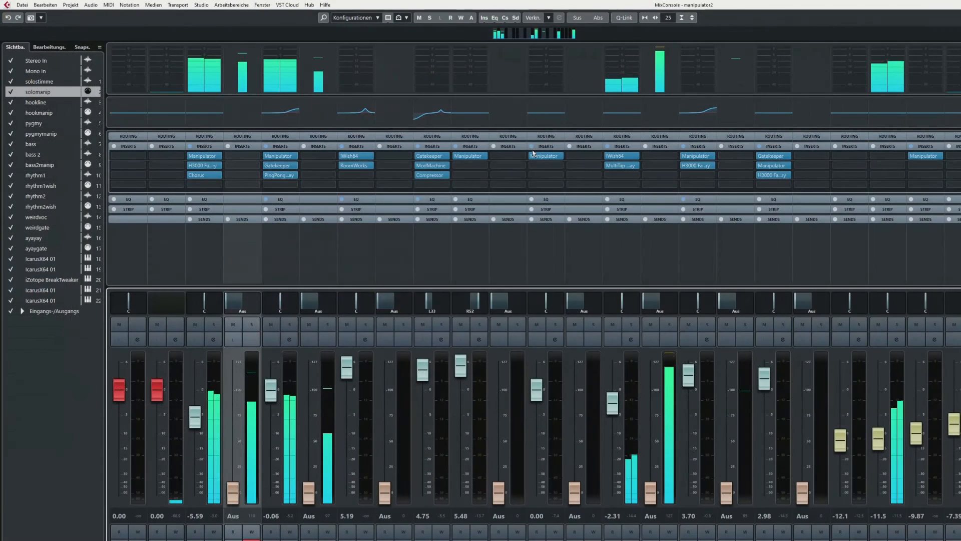
{"action": "mouse_move", "coordinate": [209, 157]}
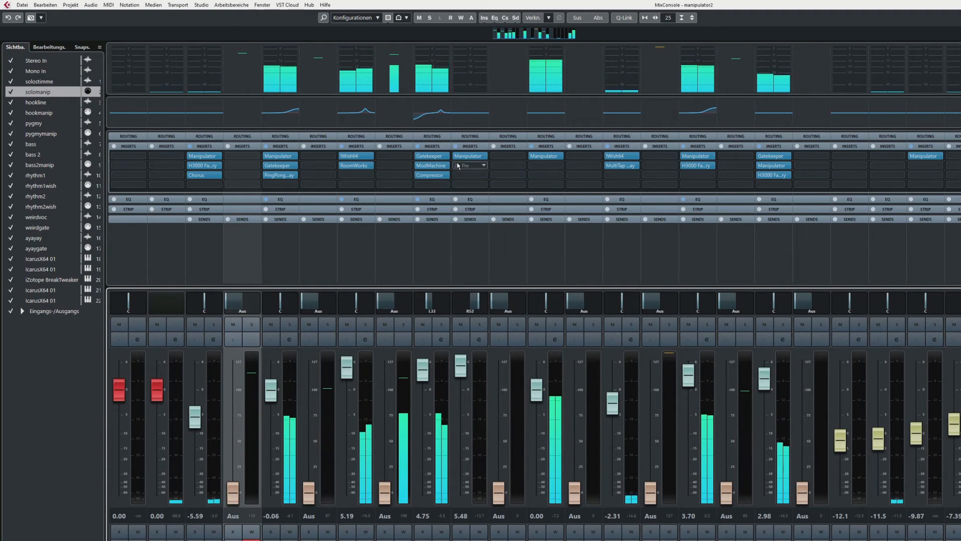
{"action": "left_click_drag", "start_coordinate": [543, 155], "coordinate": [470, 155]}
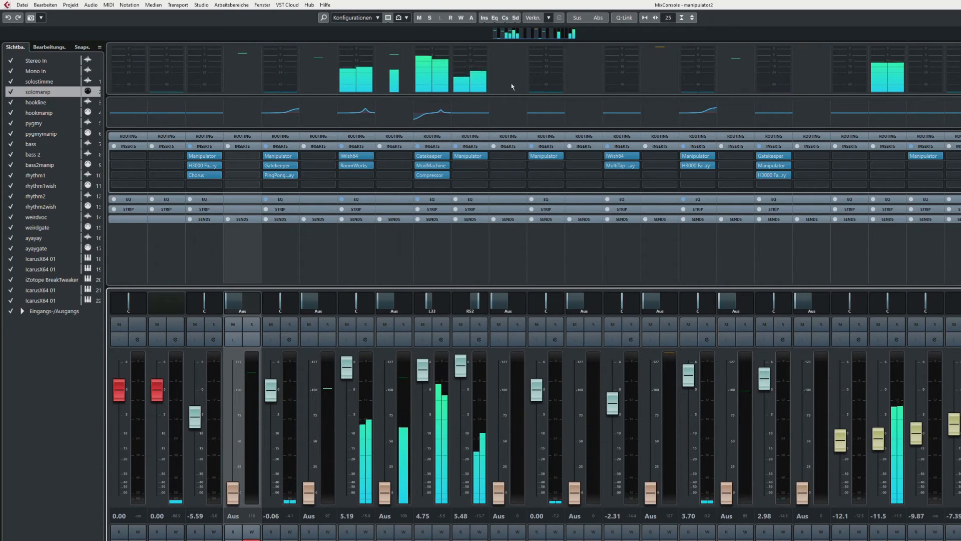
{"action": "left_click", "coordinate": [293, 115]}
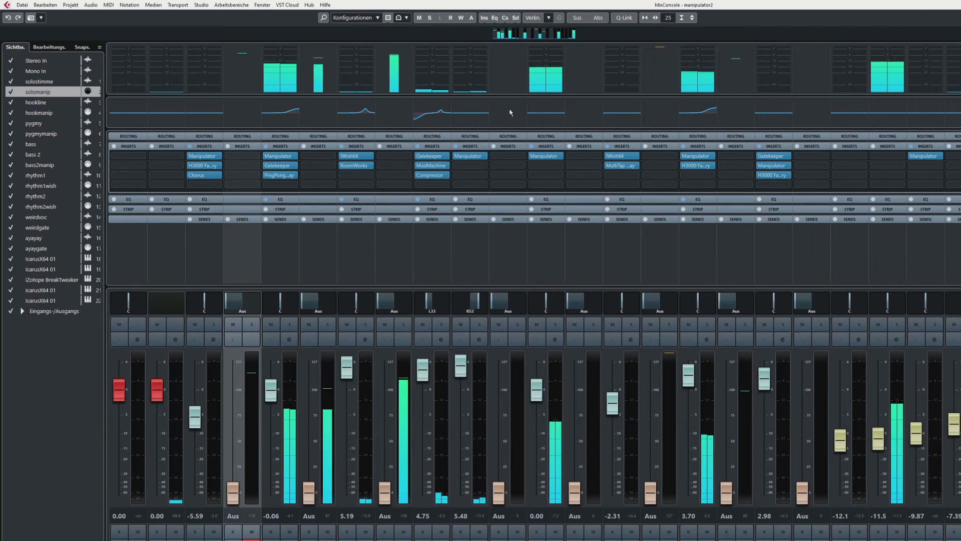
{"action": "key", "text": "F3"}
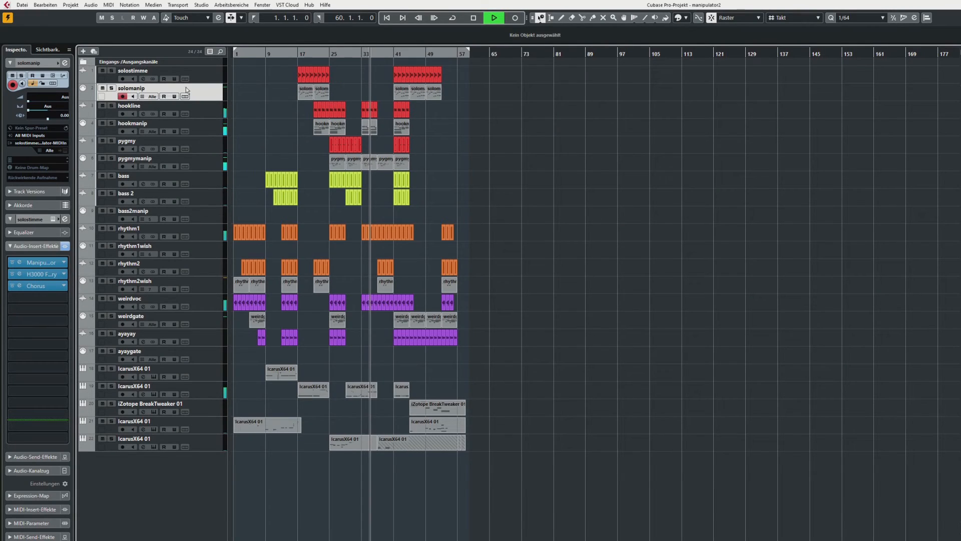
Open the Manipulator insert of the solostimme track and the Gatekeeper and PingPongDelay inserts of the hookline track during playback
{"action": "left_click", "coordinate": [212, 79]}
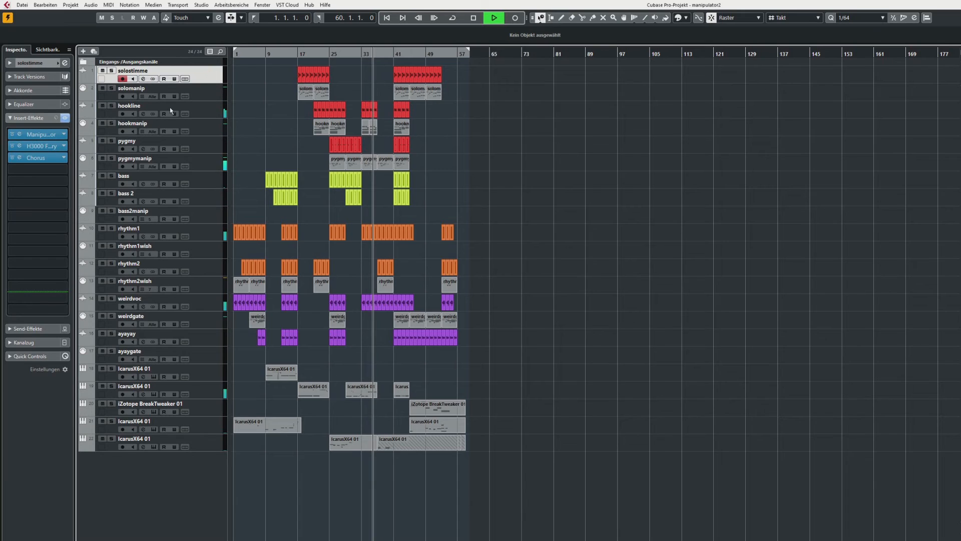
{"action": "left_click", "coordinate": [20, 135]}
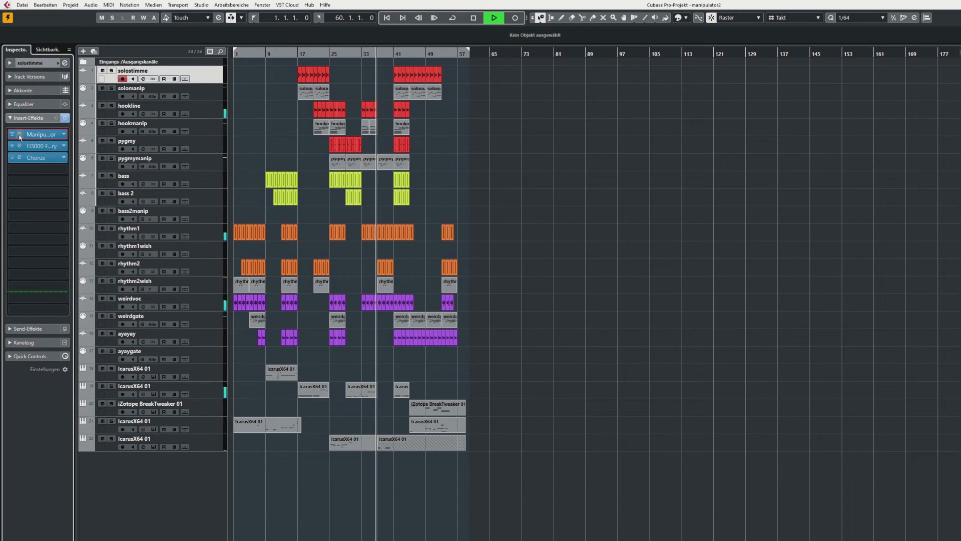
{"action": "left_click", "coordinate": [210, 113]}
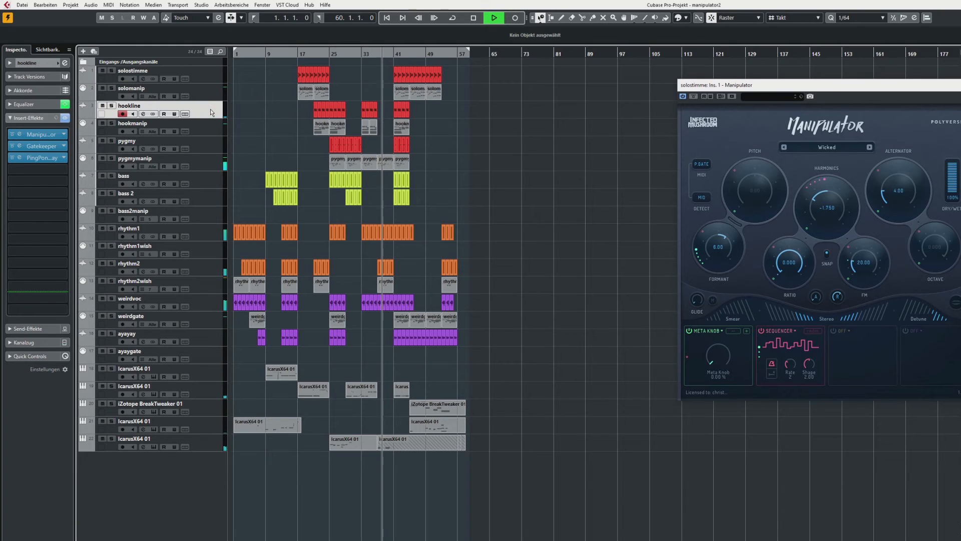
{"action": "left_click", "coordinate": [20, 146]}
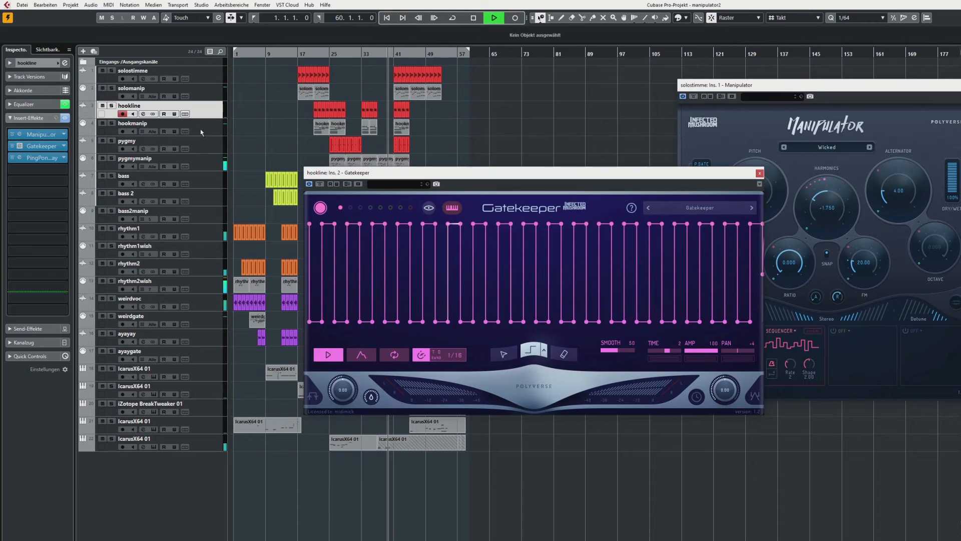
{"action": "left_click", "coordinate": [19, 158]}
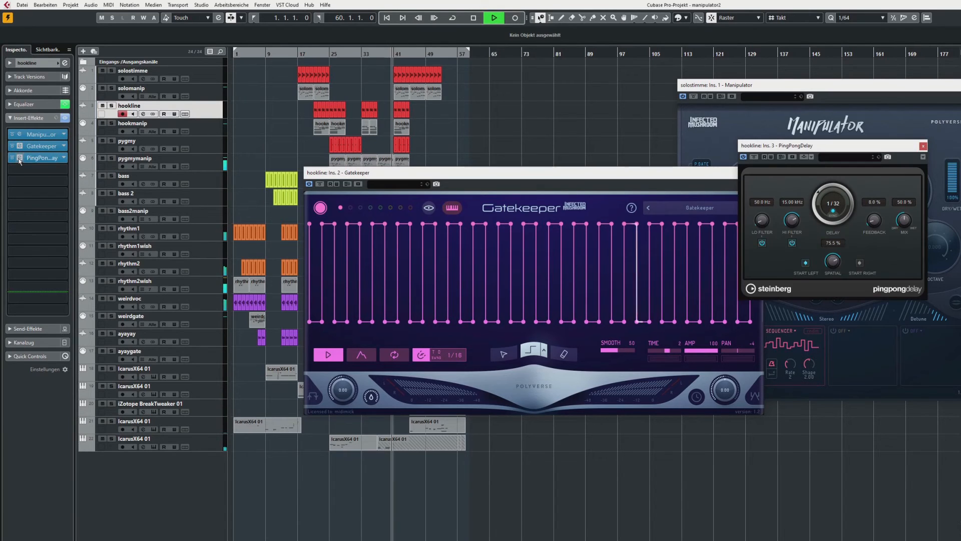
Open the Manipulator insert of the bass2manip track and position its window beside the track list
{"action": "left_click", "coordinate": [196, 217]}
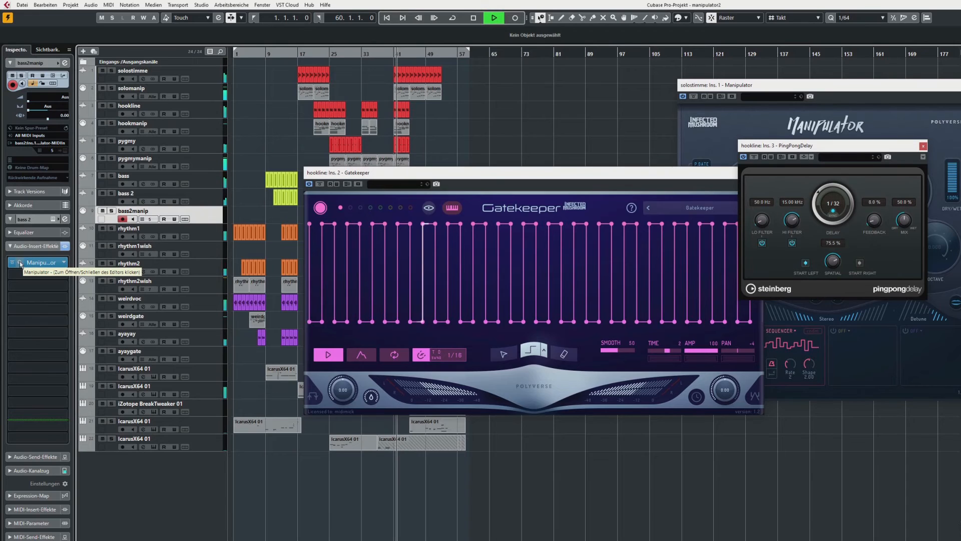
{"action": "left_click", "coordinate": [40, 262]}
{"action": "left_click_drag", "start_coordinate": [448, 140], "coordinate": [182, 47]}
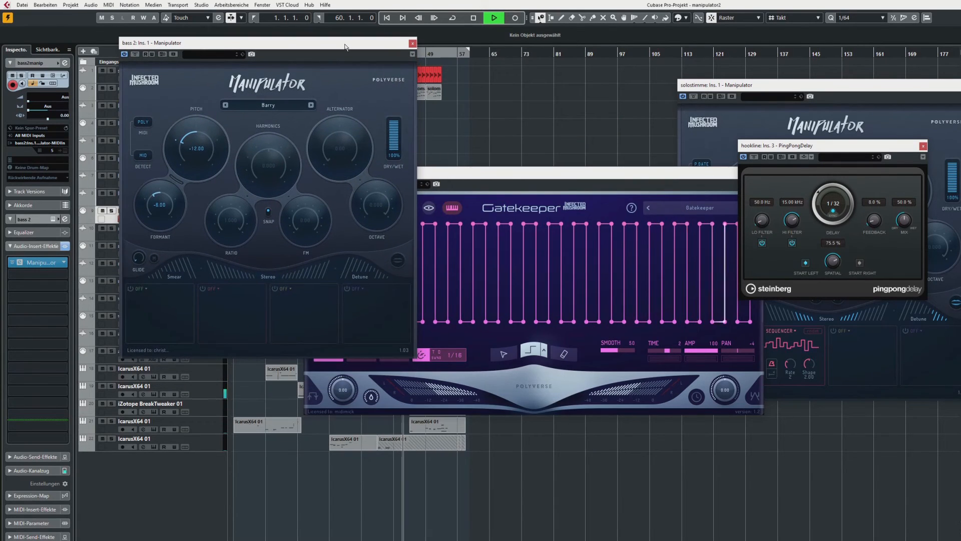
{"action": "left_click_drag", "start_coordinate": [270, 43], "coordinate": [437, 37]}
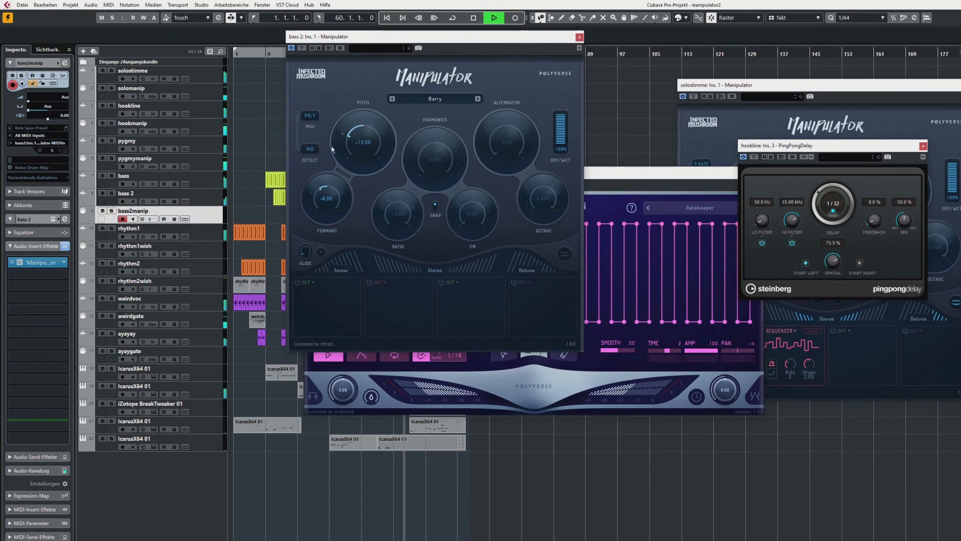
Open the Manipulator insert of the rhythm1 track and the MultiTap Delay insert of the rhythm2wish track
{"action": "left_click", "coordinate": [206, 226]}
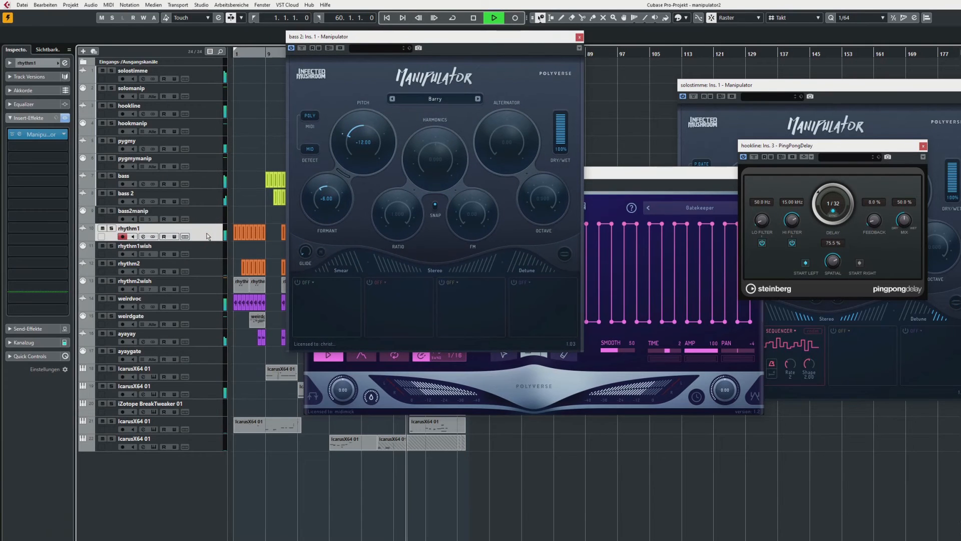
{"action": "left_click", "coordinate": [21, 136]}
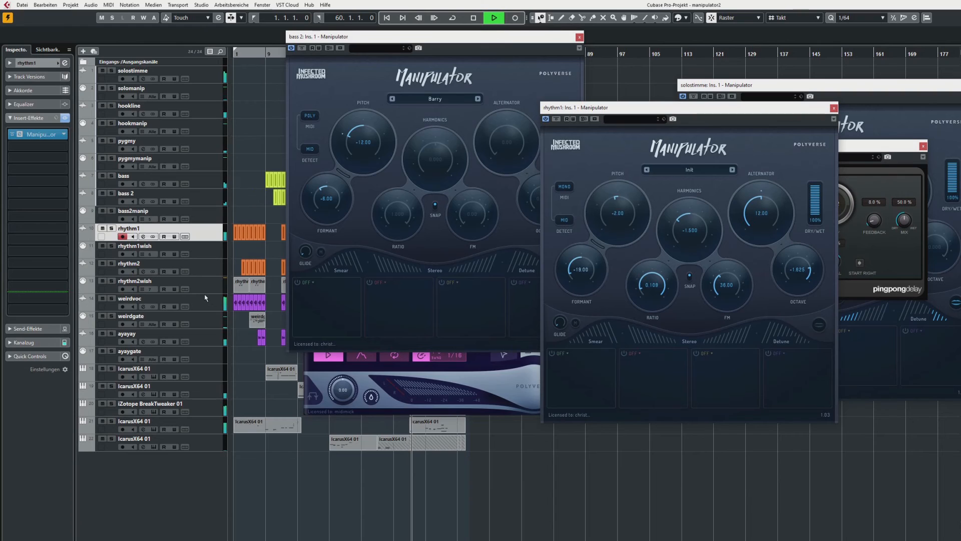
{"action": "left_click", "coordinate": [204, 283]}
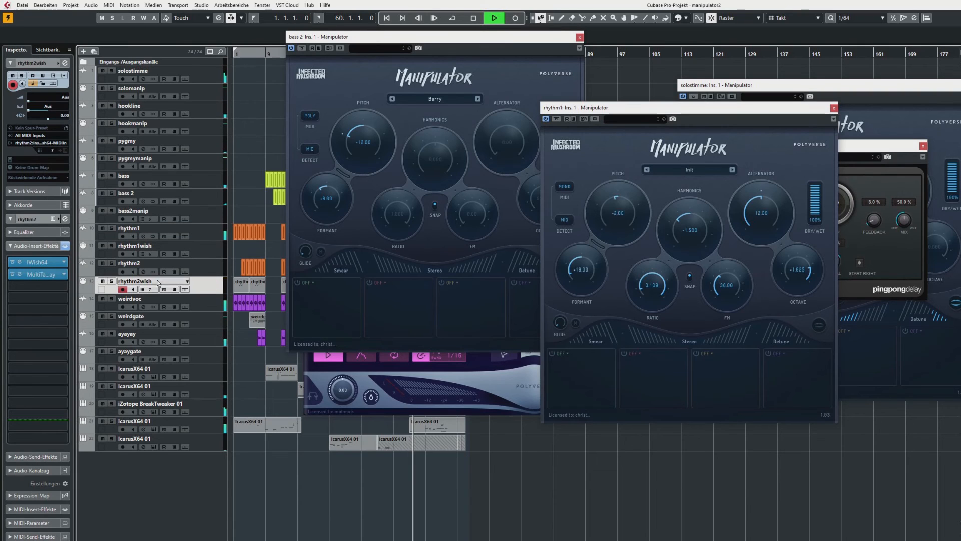
{"action": "left_click", "coordinate": [19, 274]}
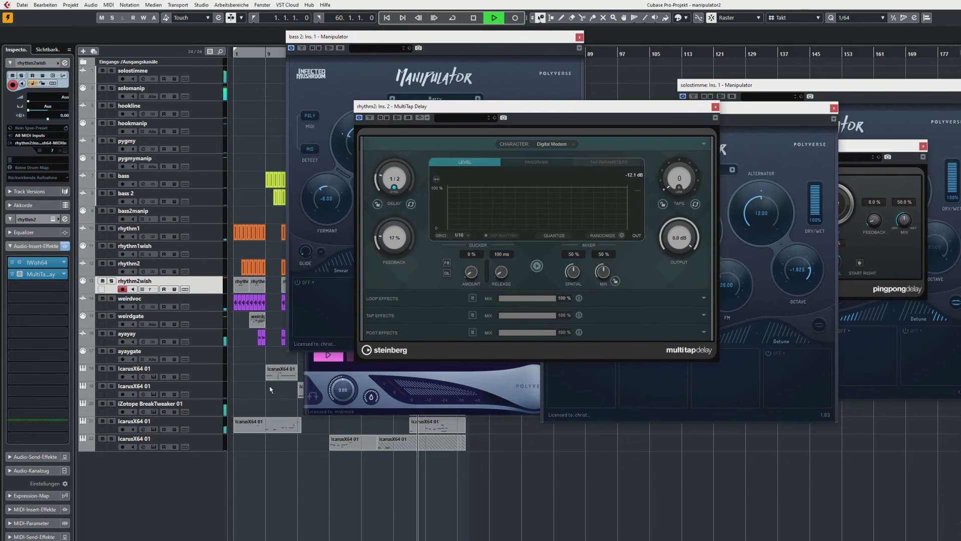
Open the instruments of the lowest IcarusX64 track and the iZotope BreakTweaker track, and inspect BreakTweaker's preset list
{"action": "left_click", "coordinate": [210, 444]}
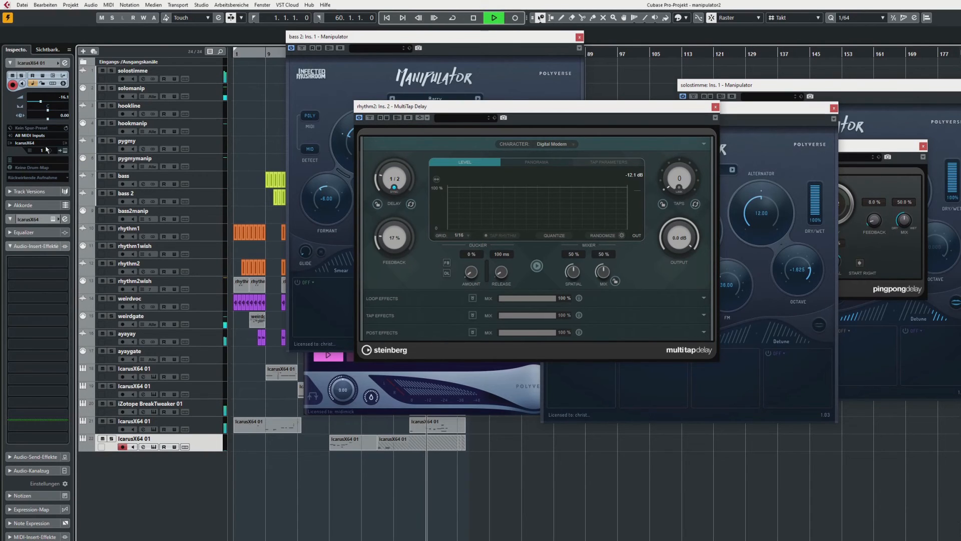
{"action": "left_click", "coordinate": [65, 150]}
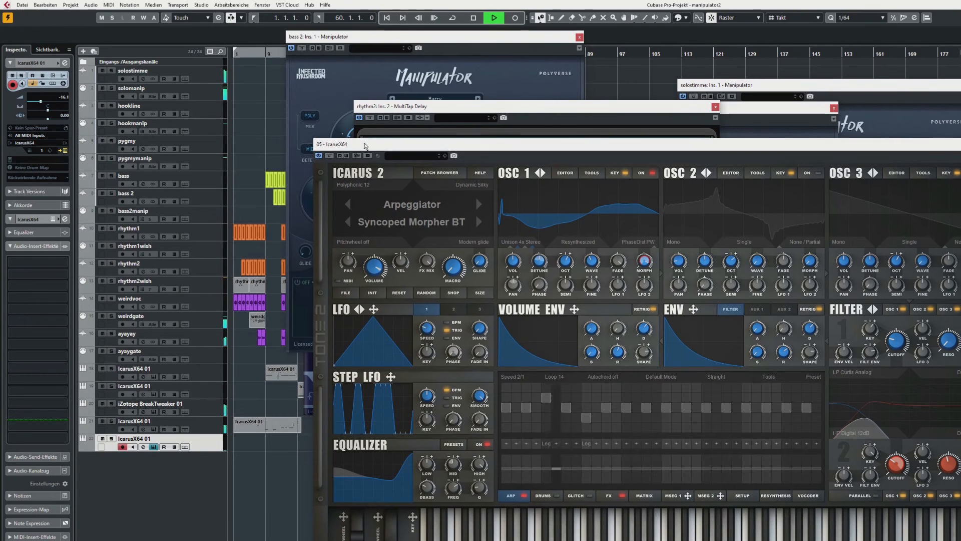
{"action": "left_click", "coordinate": [201, 406]}
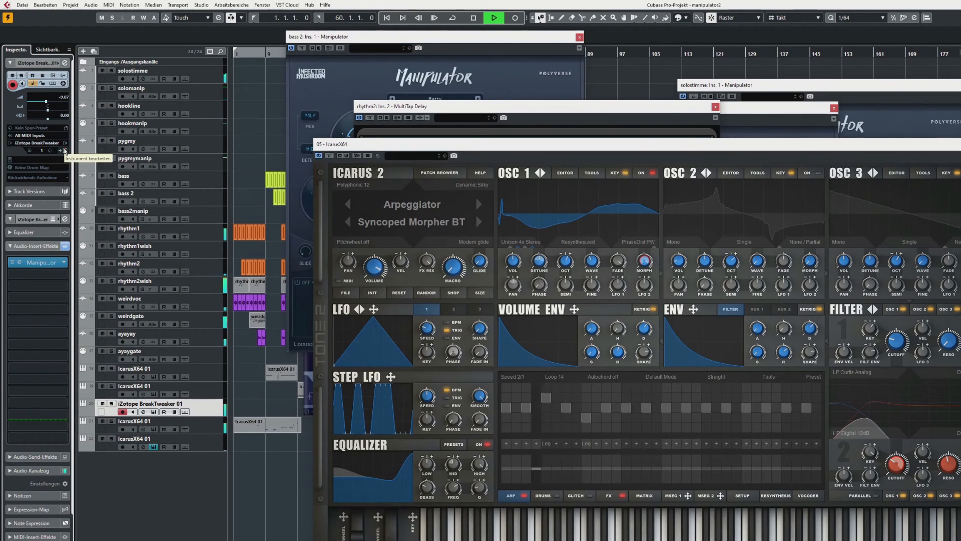
{"action": "left_click", "coordinate": [65, 151]}
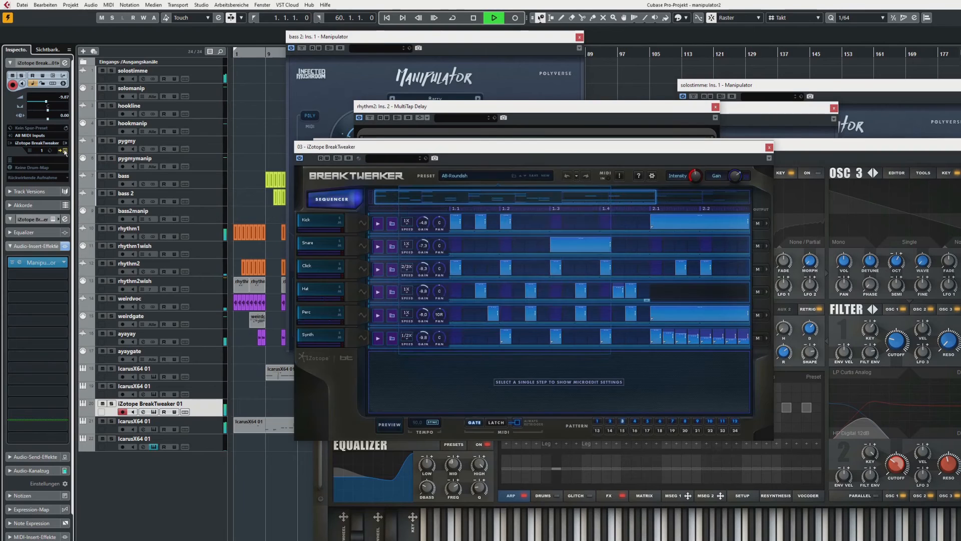
{"action": "left_click", "coordinate": [621, 176]}
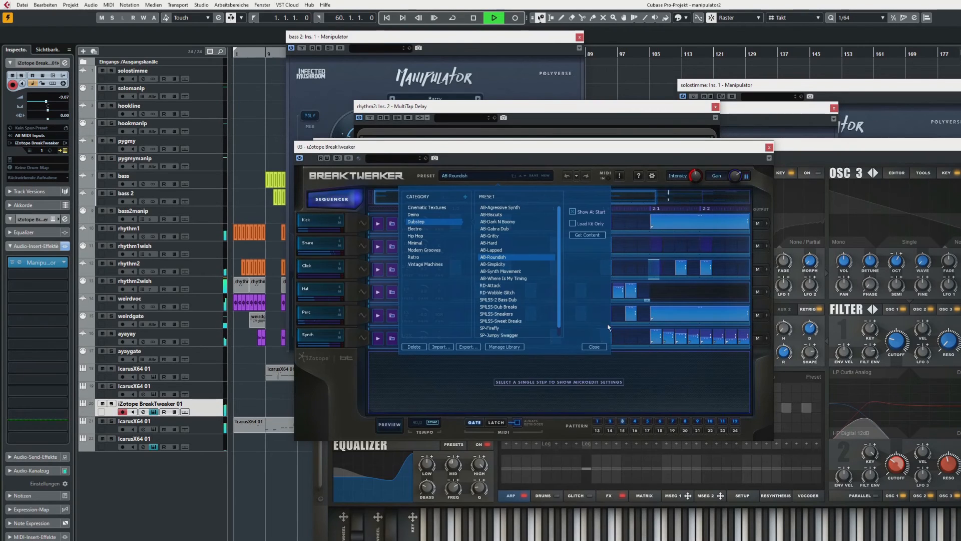
{"action": "left_click", "coordinate": [621, 176]}
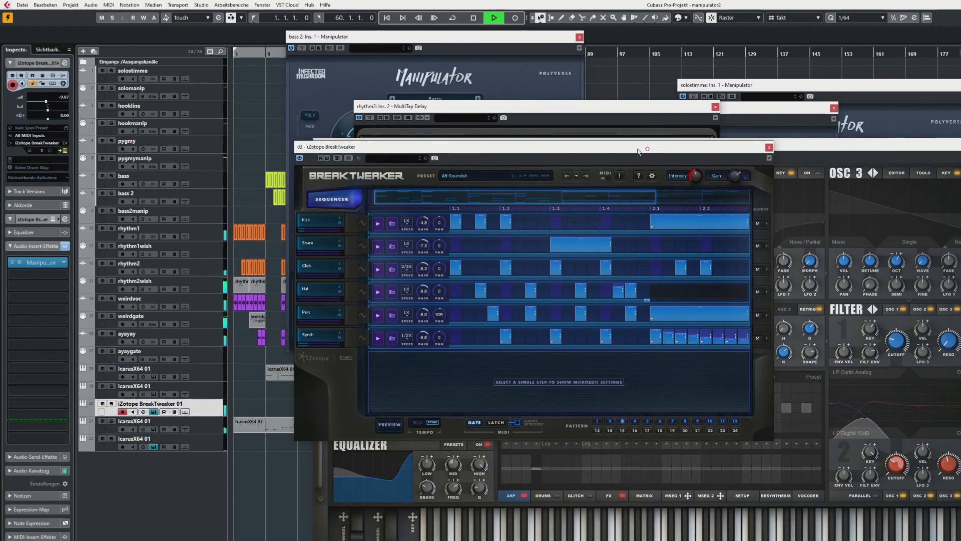
{"action": "left_click_drag", "start_coordinate": [646, 147], "coordinate": [358, 172]}
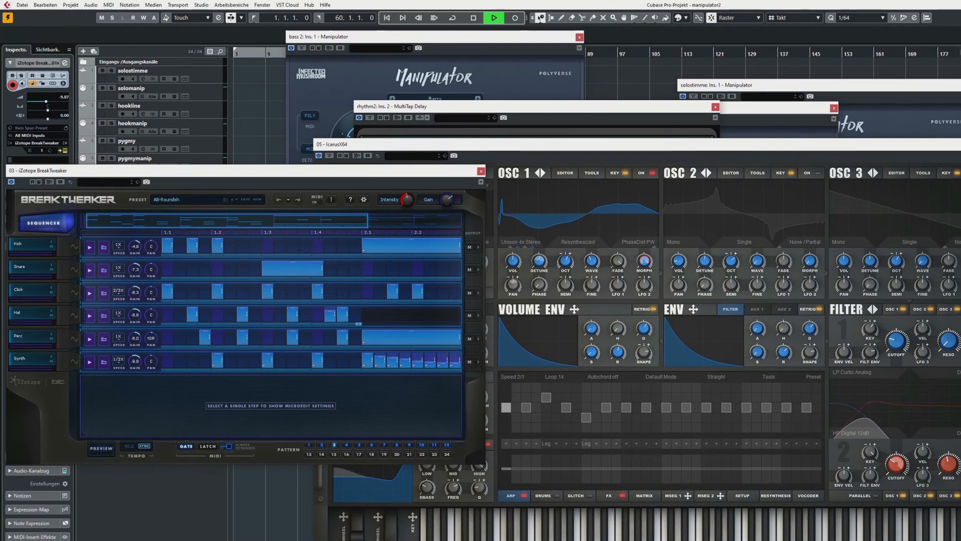
Close all open instrument and effect windows to return to the full arrangement
{"action": "left_click", "coordinate": [960, 144]}
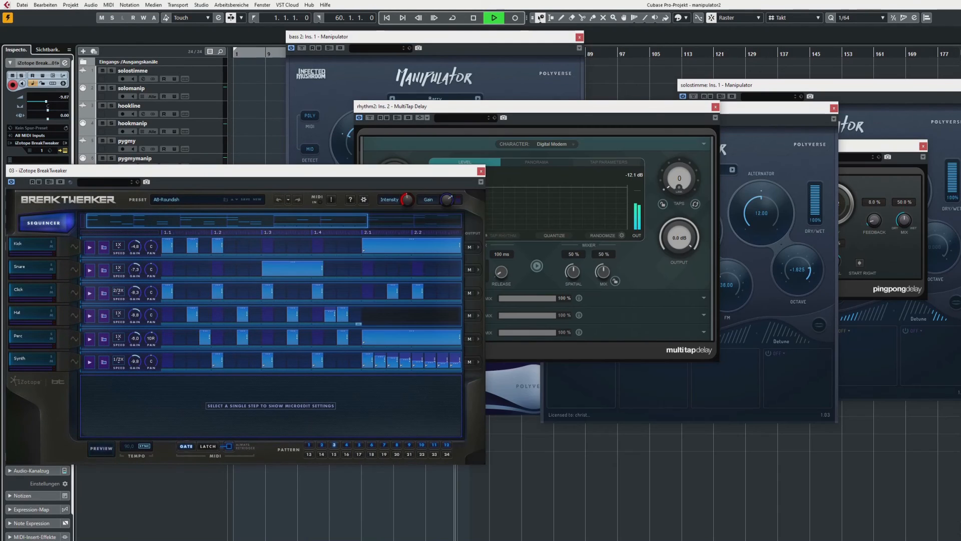
{"action": "left_click", "coordinate": [833, 108]}
{"action": "left_click", "coordinate": [715, 107]}
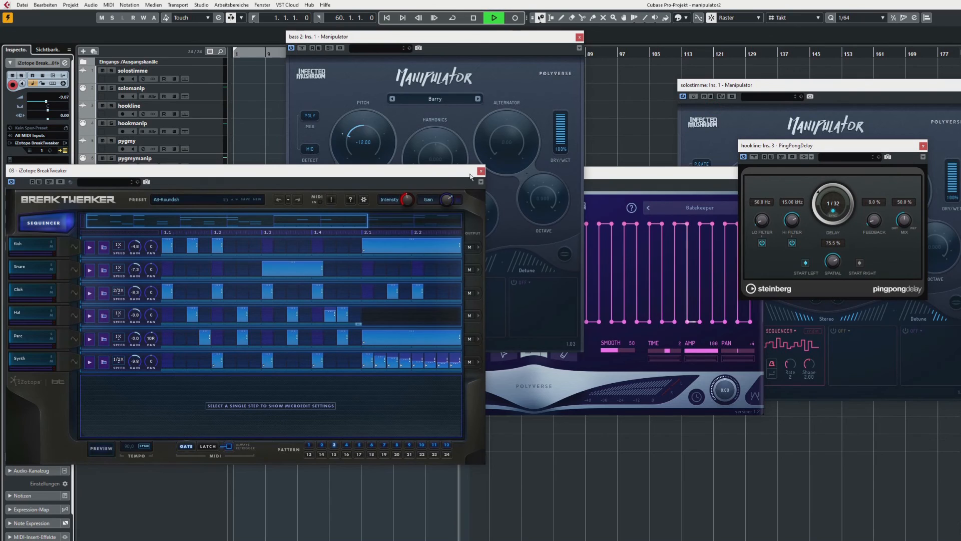
{"action": "left_click", "coordinate": [481, 170]}
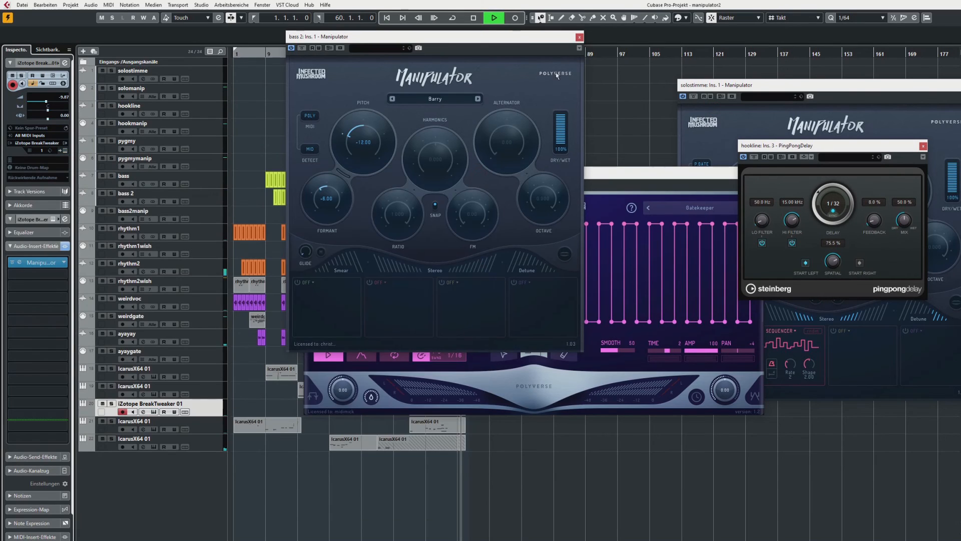
{"action": "left_click", "coordinate": [579, 37]}
{"action": "left_click", "coordinate": [924, 146]}
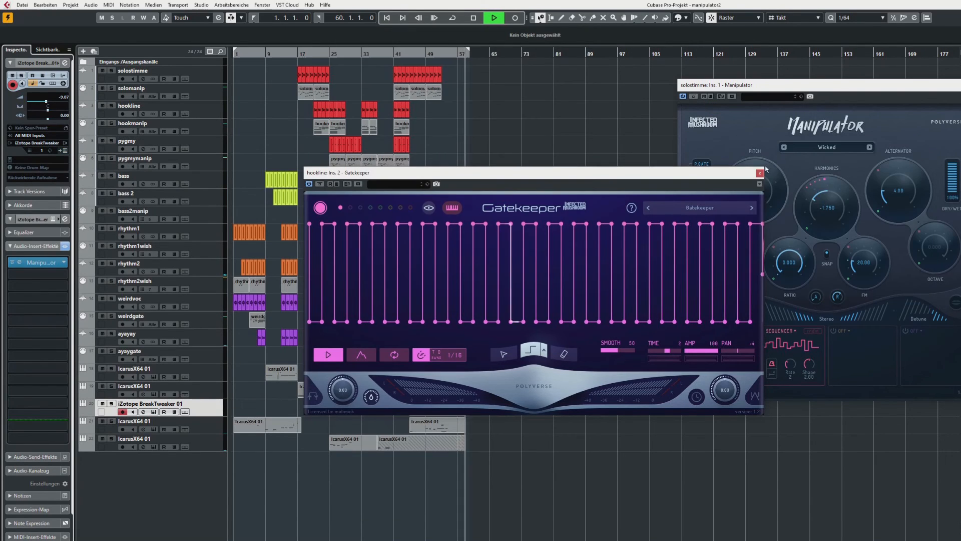
{"action": "left_click", "coordinate": [757, 172]}
{"action": "key", "text": "ctrl+w"}
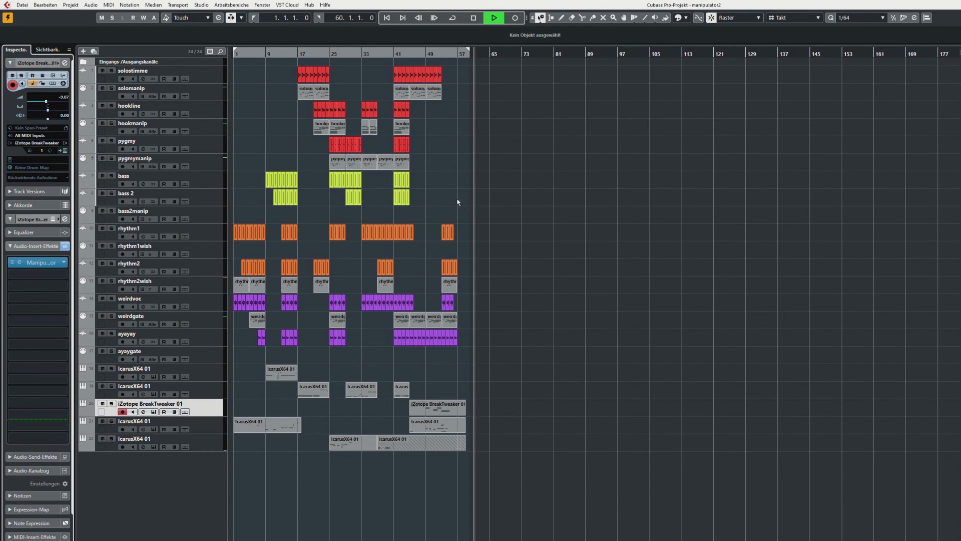
Open the Manipulator insert of the iZotope BreakTweaker track, stop playback and move the plug-in window over the arrangement
{"action": "left_click", "coordinate": [19, 263]}
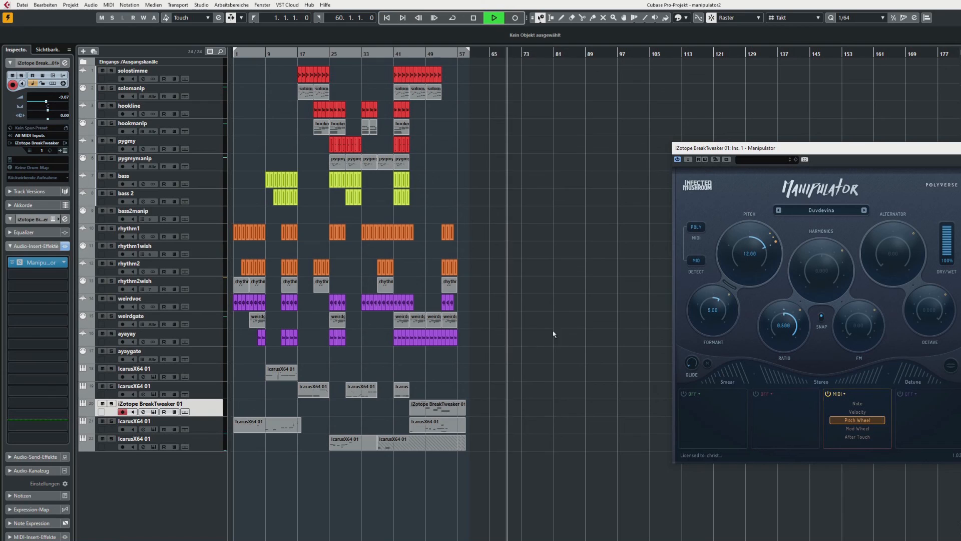
{"action": "key", "text": "space"}
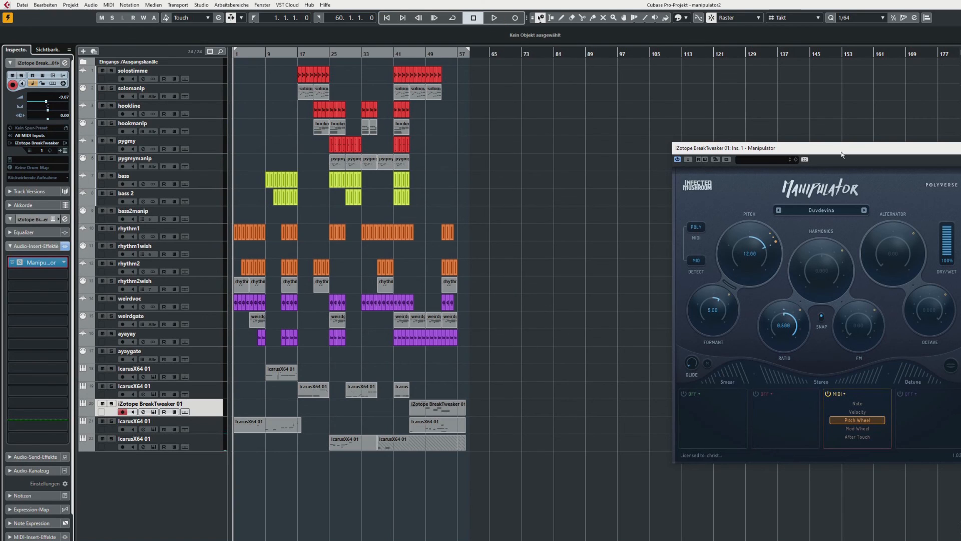
{"action": "left_click_drag", "start_coordinate": [841, 154], "coordinate": [594, 90]}
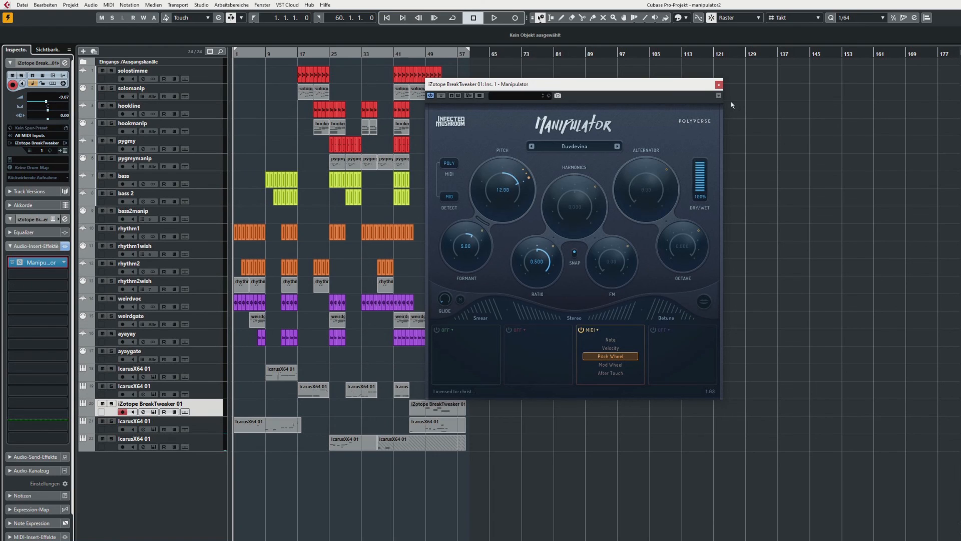
{"action": "left_click_drag", "start_coordinate": [675, 89], "coordinate": [604, 83]}
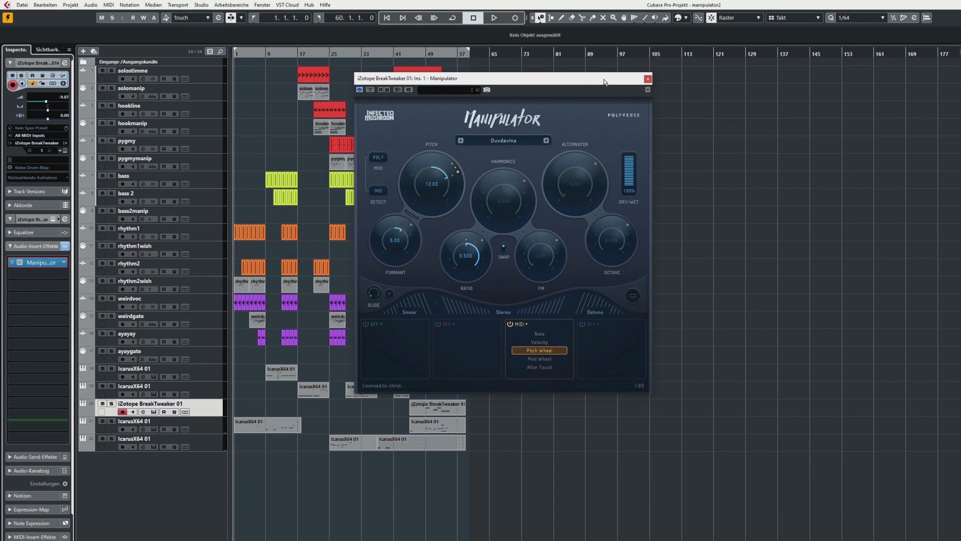